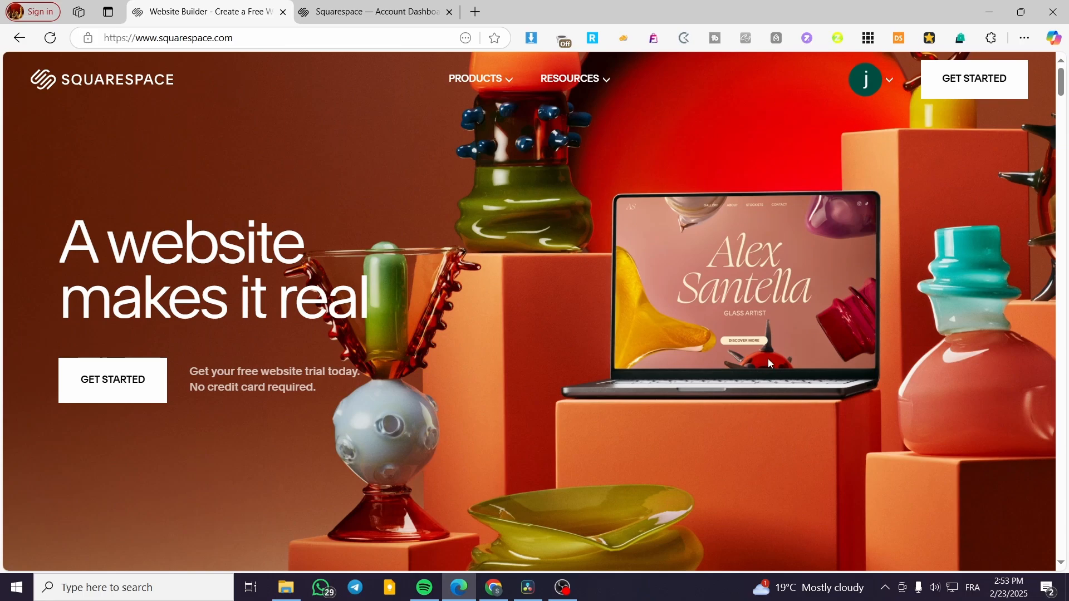
# Step: Open the Jacks Recpies website from the account dashboard and start editing its Home page
pyautogui.click(891, 81)
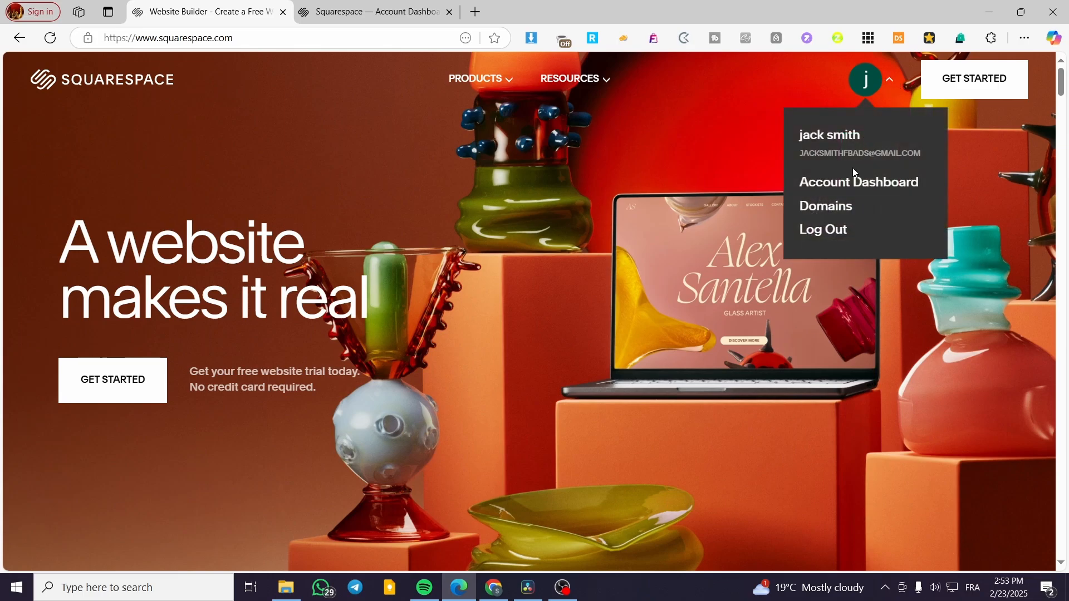
pyautogui.click(889, 81)
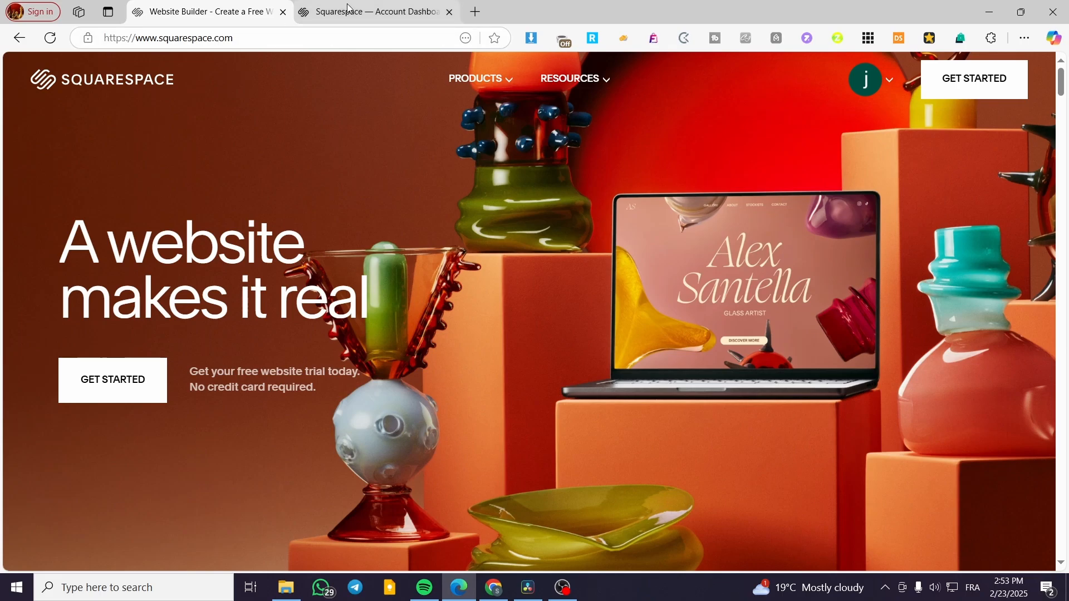
pyautogui.click(372, 12)
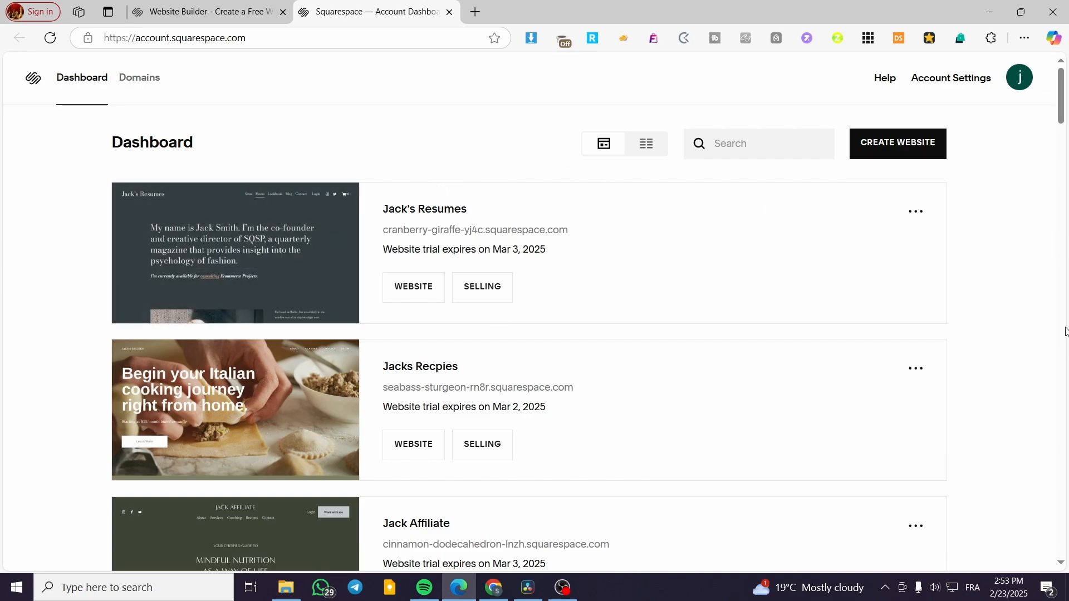
pyautogui.moveTo(112, 232)
pyautogui.moveTo(272, 419)
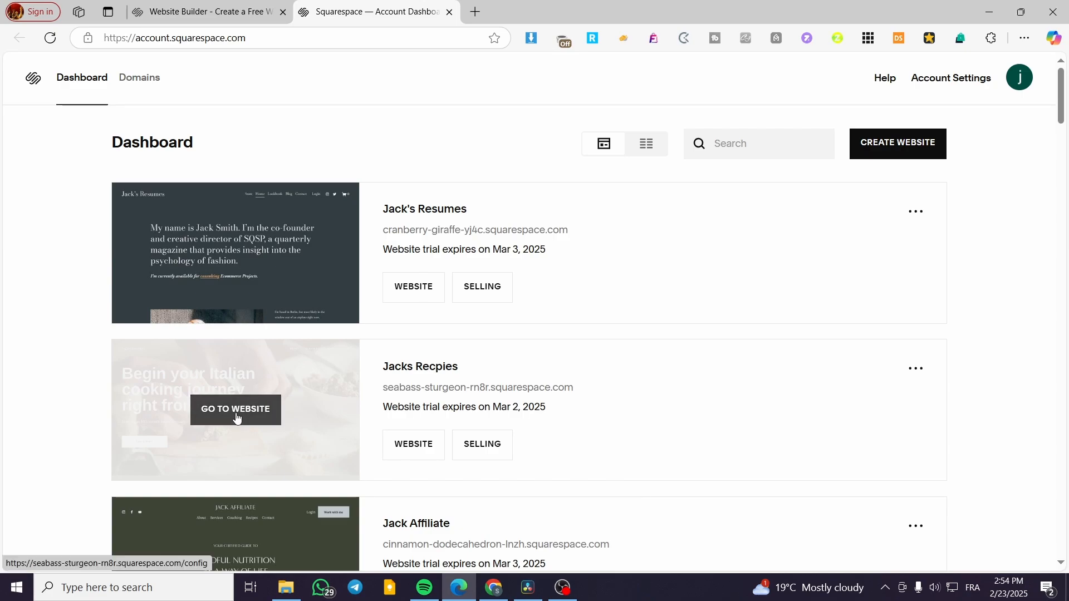
pyautogui.click(236, 418)
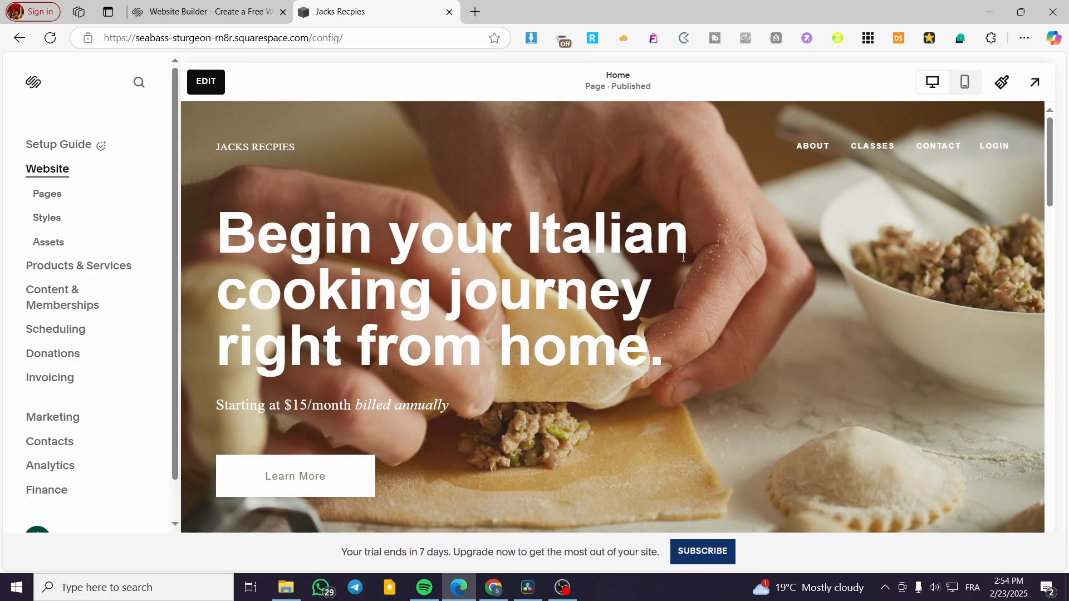
pyautogui.click(211, 84)
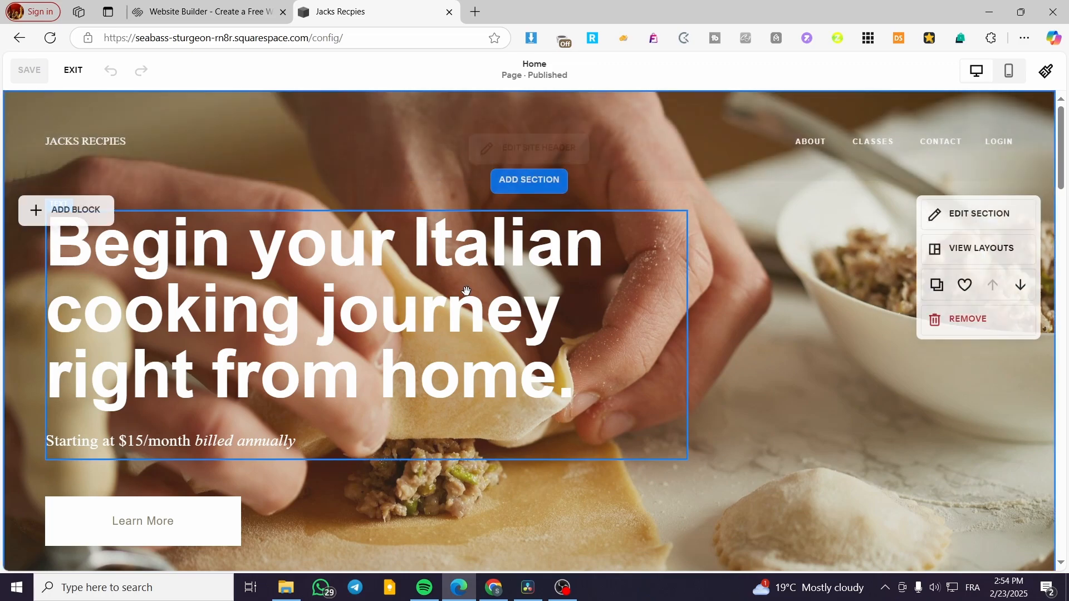
# Step: Start adding a section just above the "Begin your Italian cooking journey right from home." banner near the end of the Home page
pyautogui.scroll(-7, 777, 327)
pyautogui.scroll(-15, 685, 290)
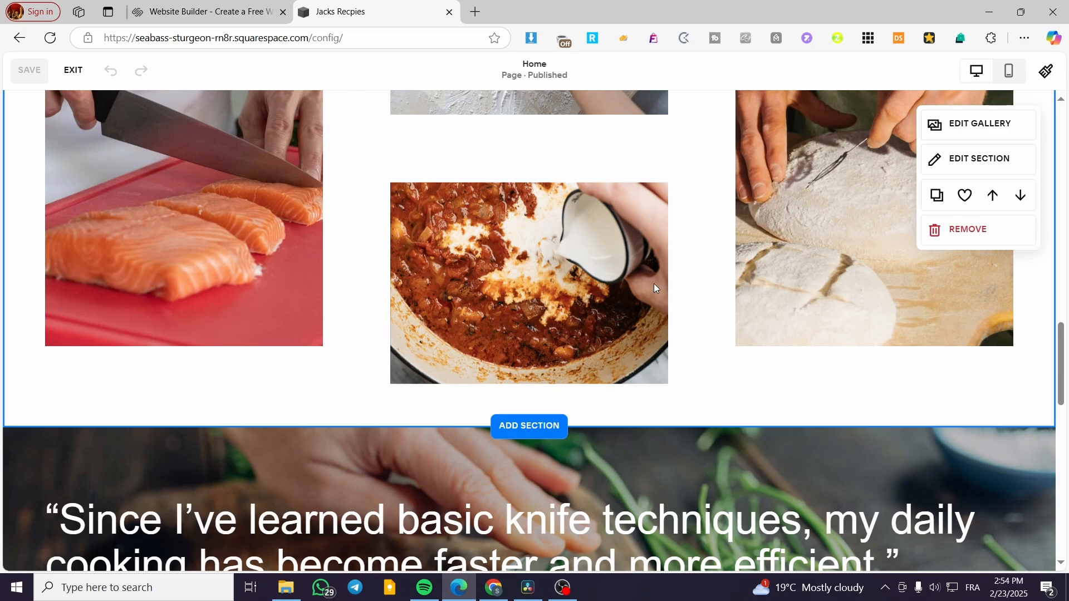
pyautogui.scroll(-12, 729, 335)
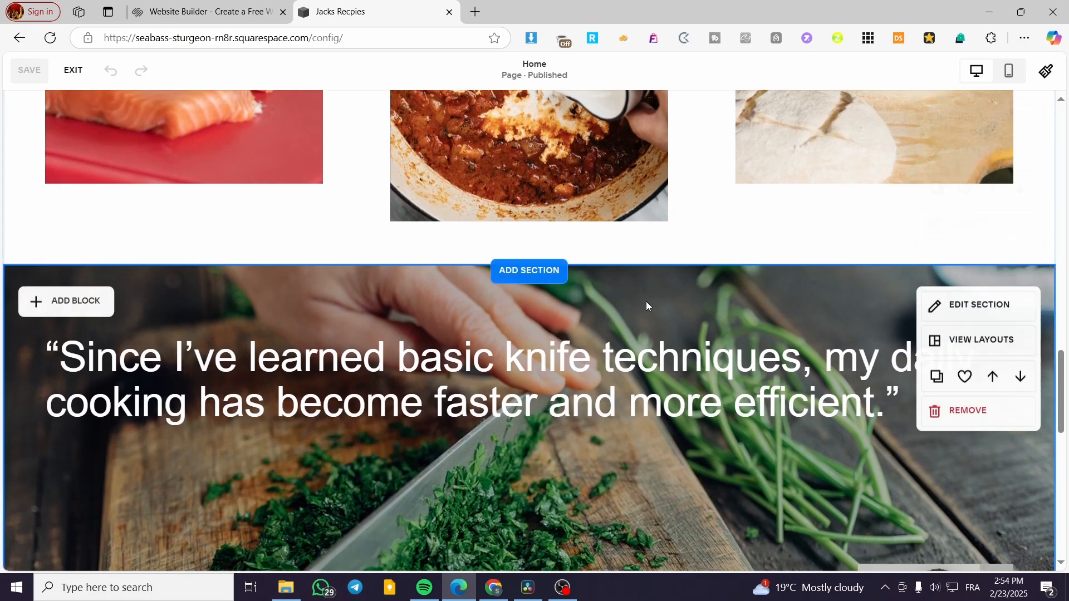
pyautogui.scroll(8, 594, 293)
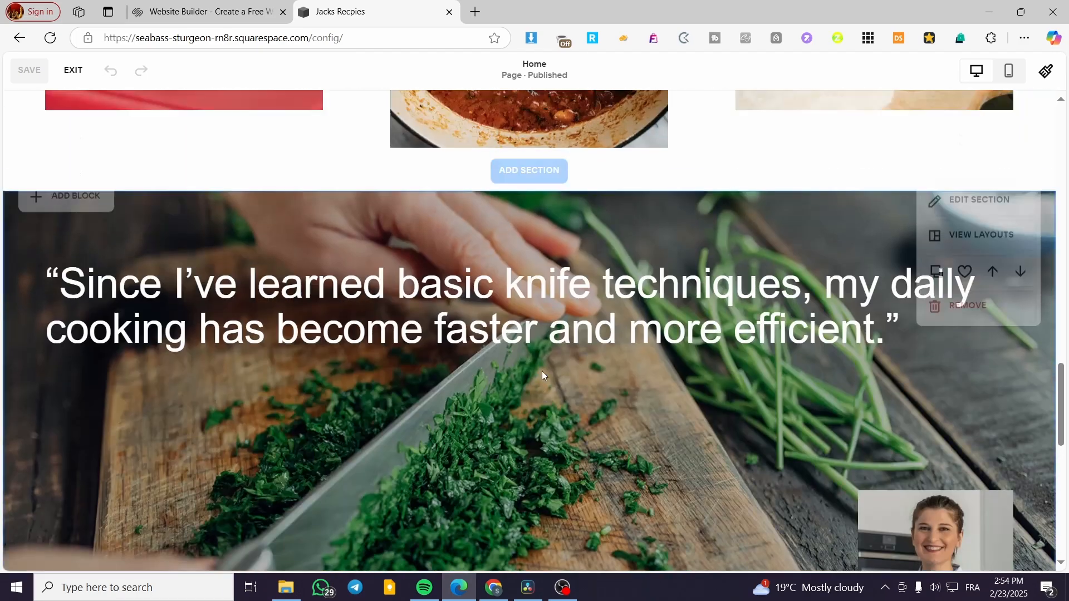
pyautogui.scroll(-8, 575, 273)
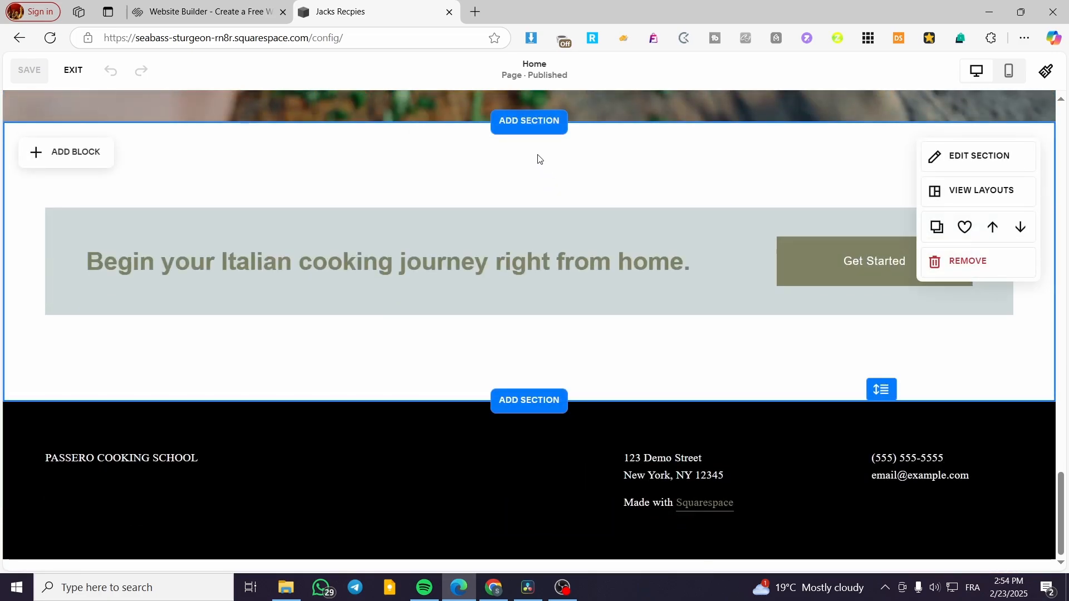
pyautogui.click(546, 125)
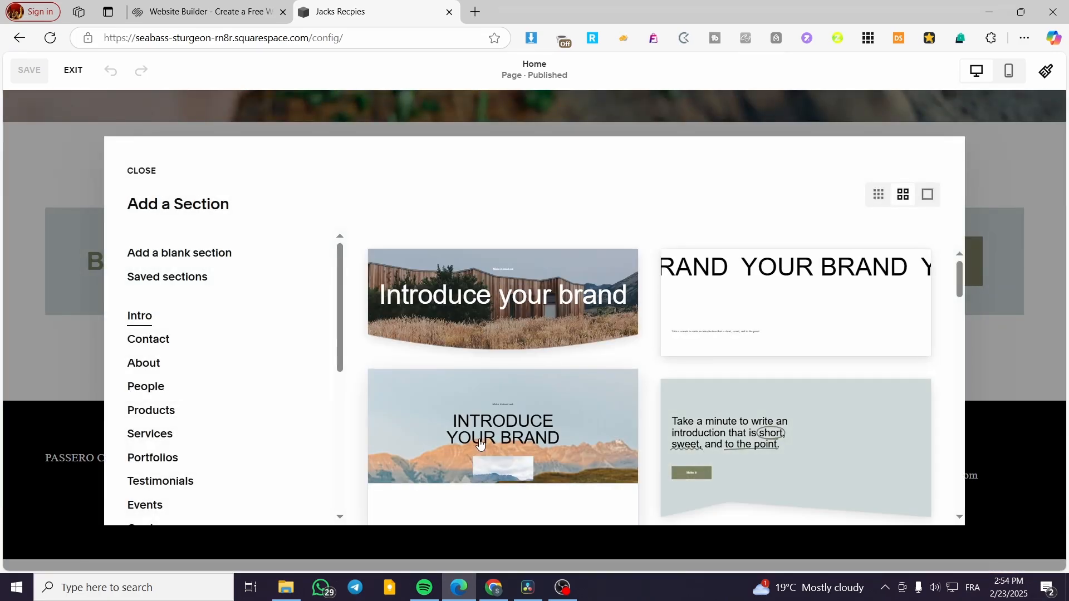
# Step: Look through the section template categories and examine the Contact layouts
pyautogui.scroll(-5, 278, 356)
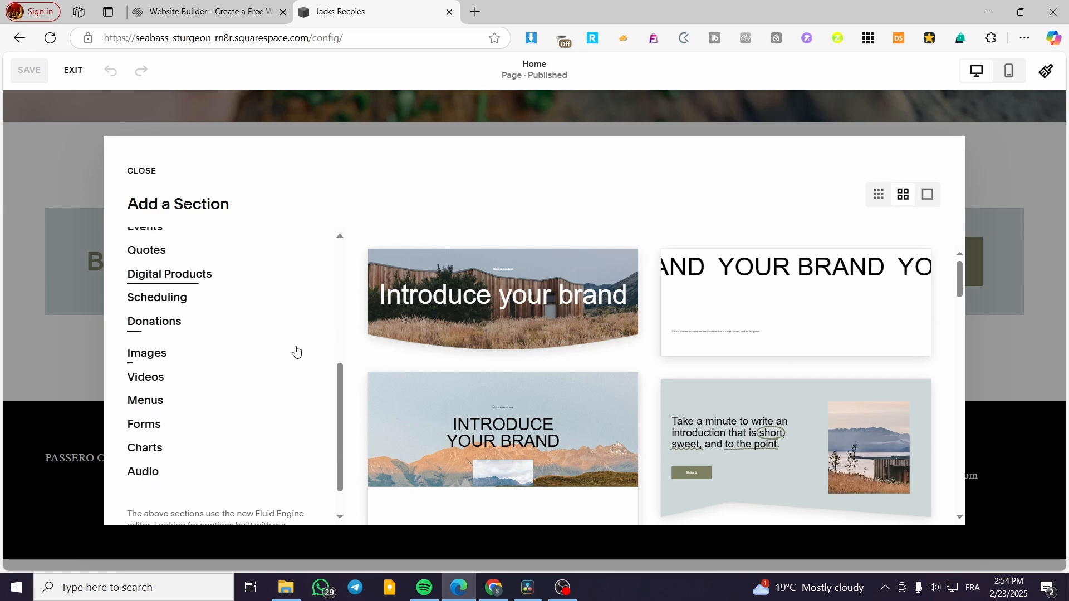
pyautogui.scroll(-2, 297, 352)
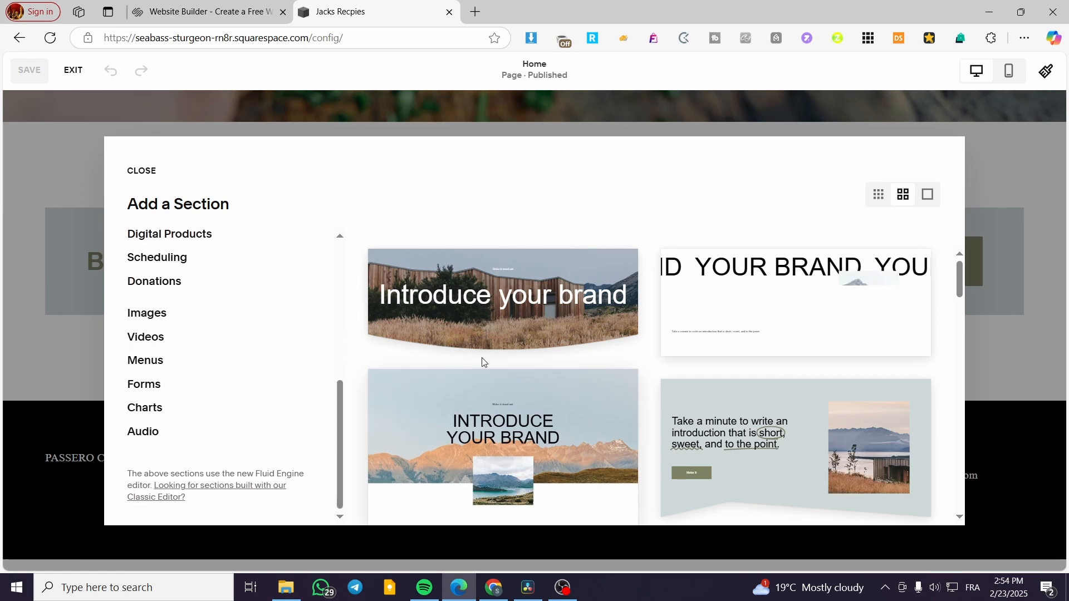
pyautogui.scroll(2, 189, 429)
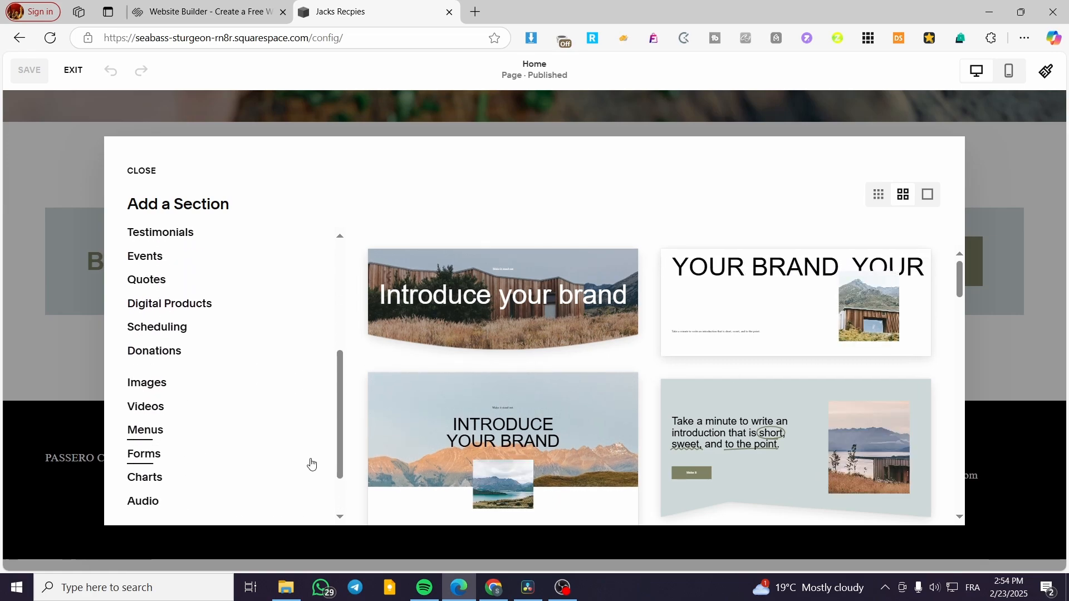
pyautogui.scroll(2, 177, 390)
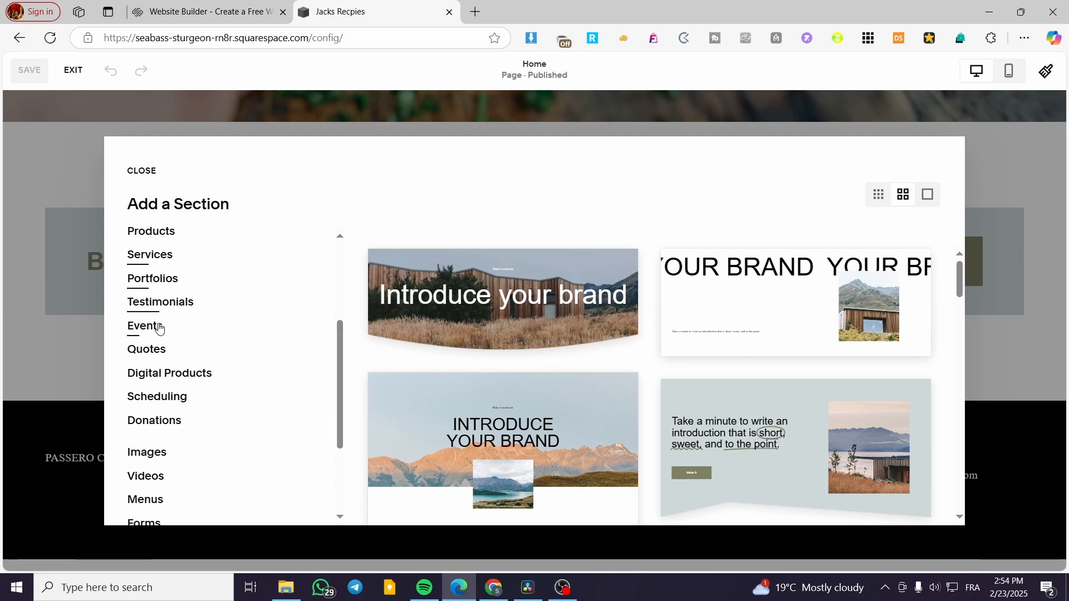
pyautogui.scroll(2, 159, 328)
pyautogui.click(153, 239)
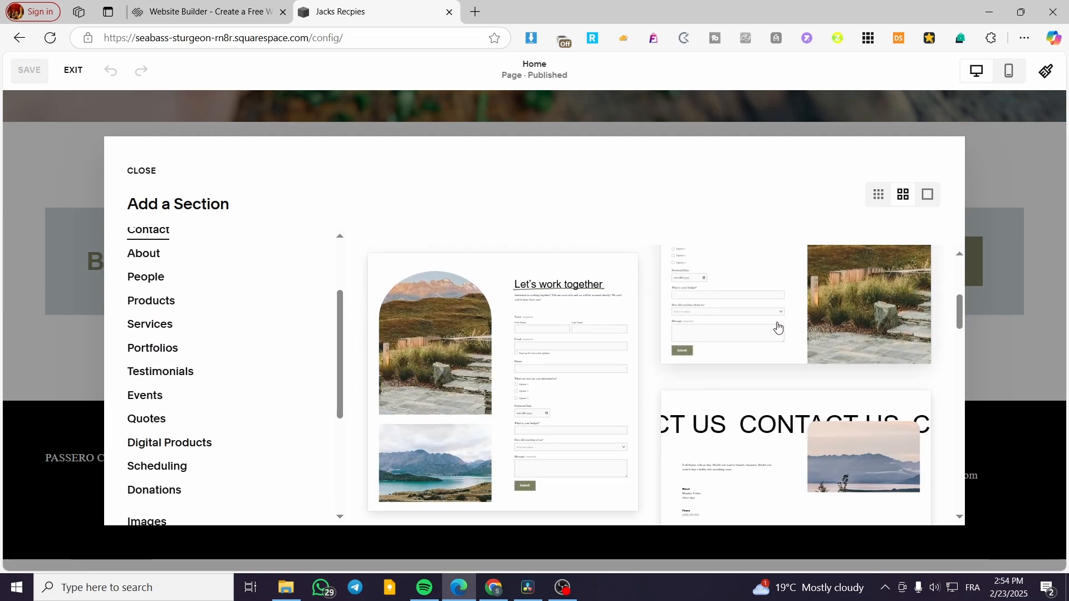
pyautogui.scroll(-3, 778, 331)
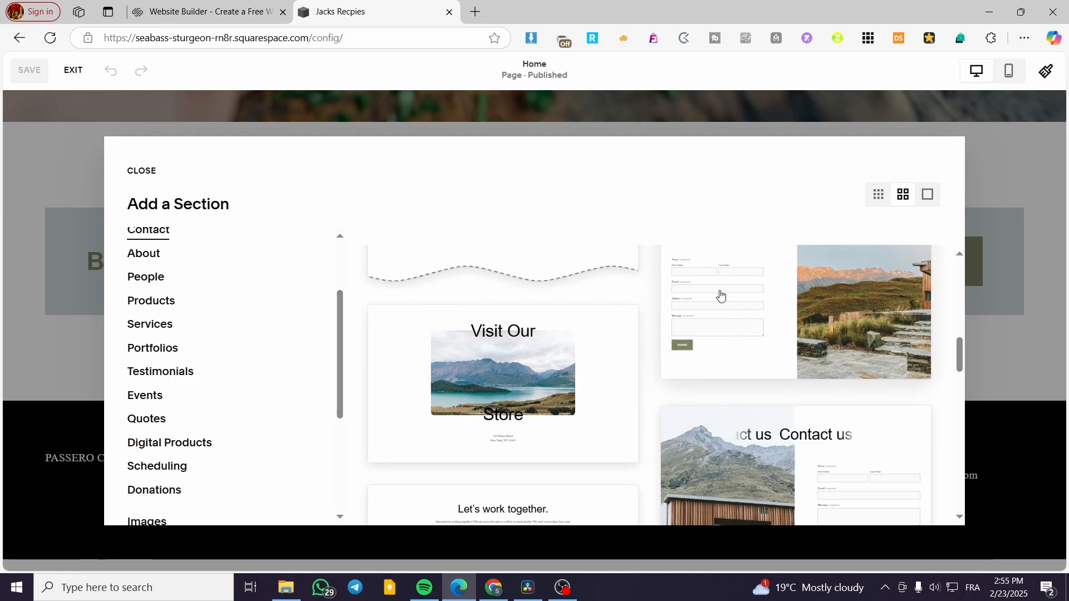
pyautogui.scroll(-3, 697, 384)
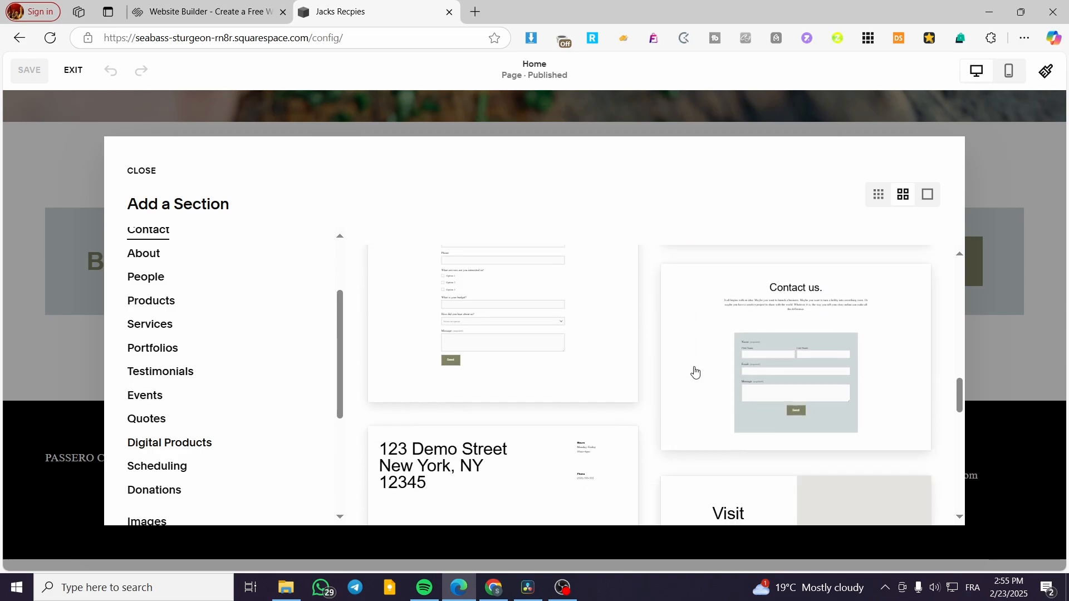
pyautogui.scroll(-10, 696, 372)
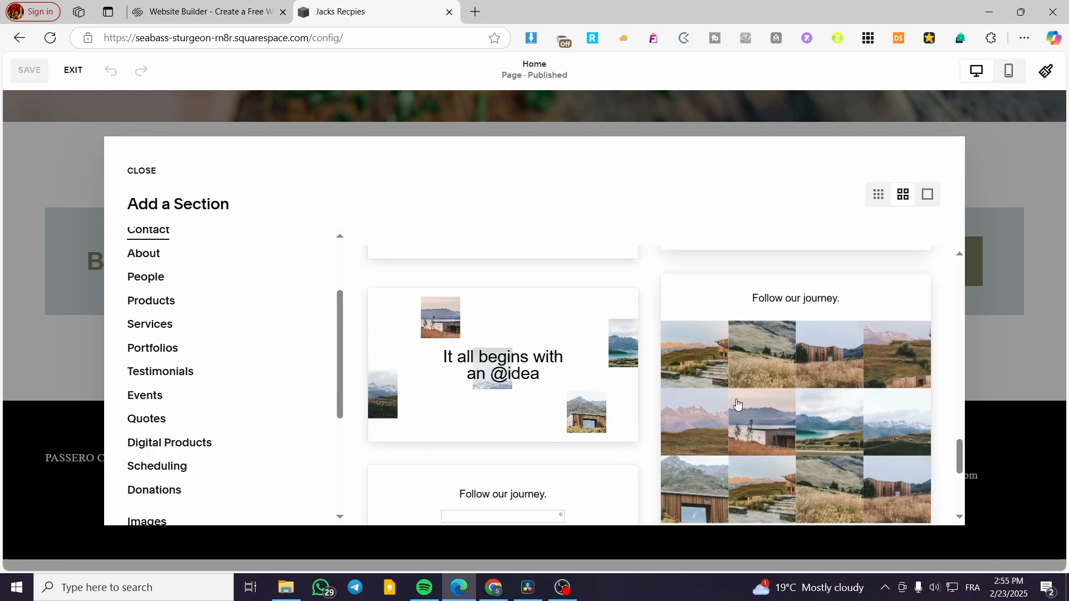
pyautogui.scroll(-4, 234, 389)
pyautogui.scroll(1, 210, 399)
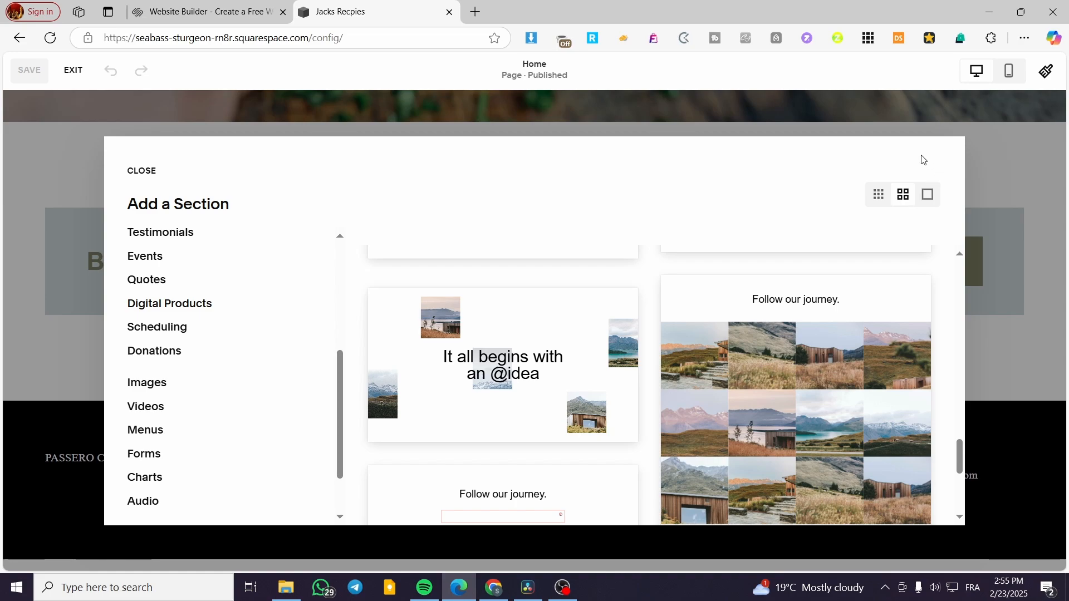
# Step: Insert a blank section above the cooking journey banner and add a Newsletter block to it
pyautogui.scroll(5, 206, 389)
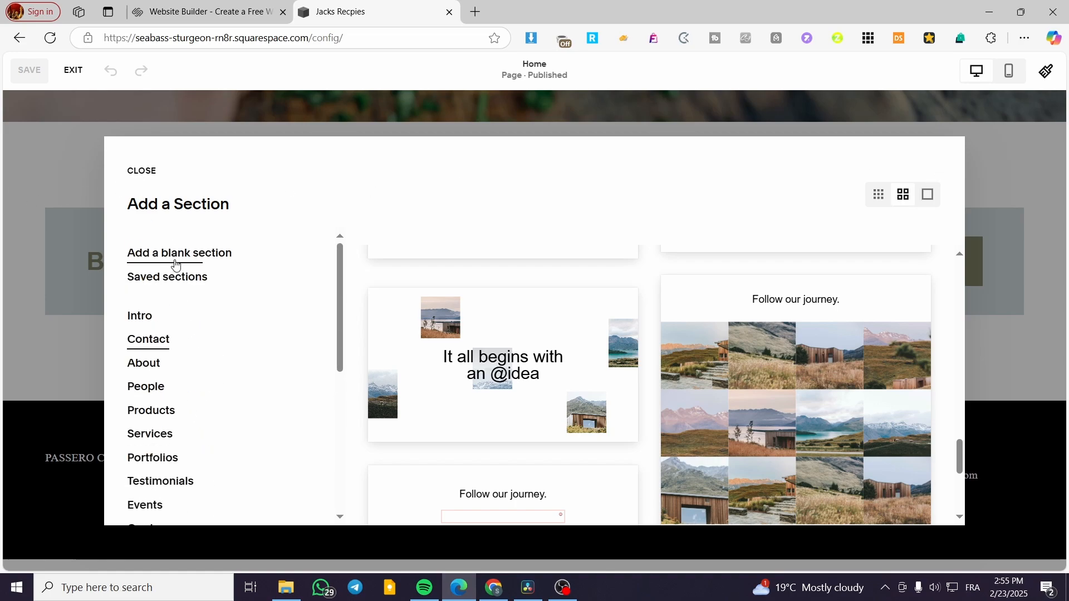
pyautogui.click(199, 254)
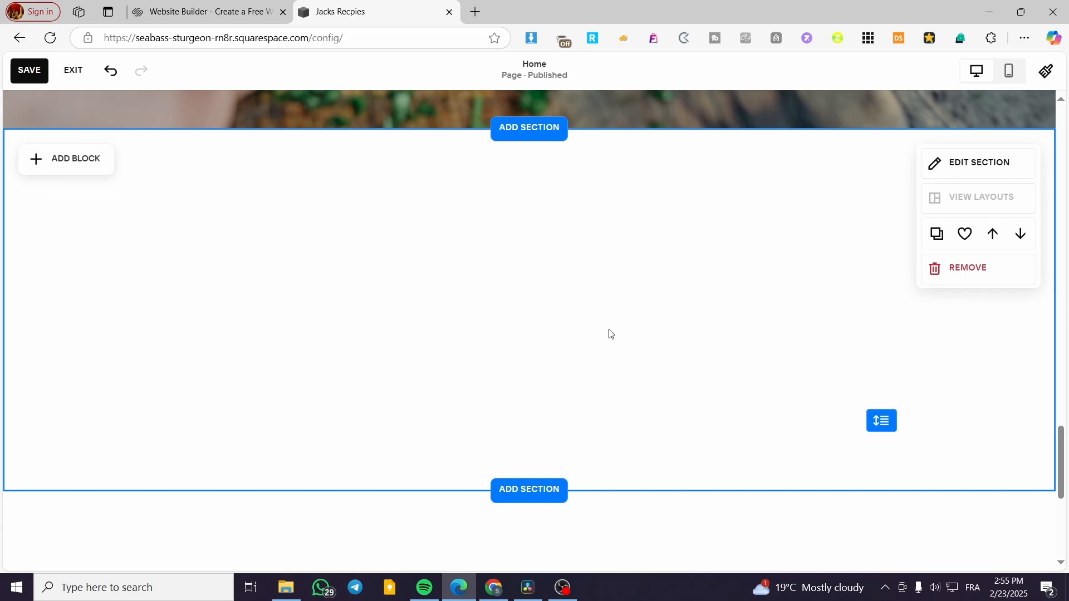
pyautogui.click(75, 161)
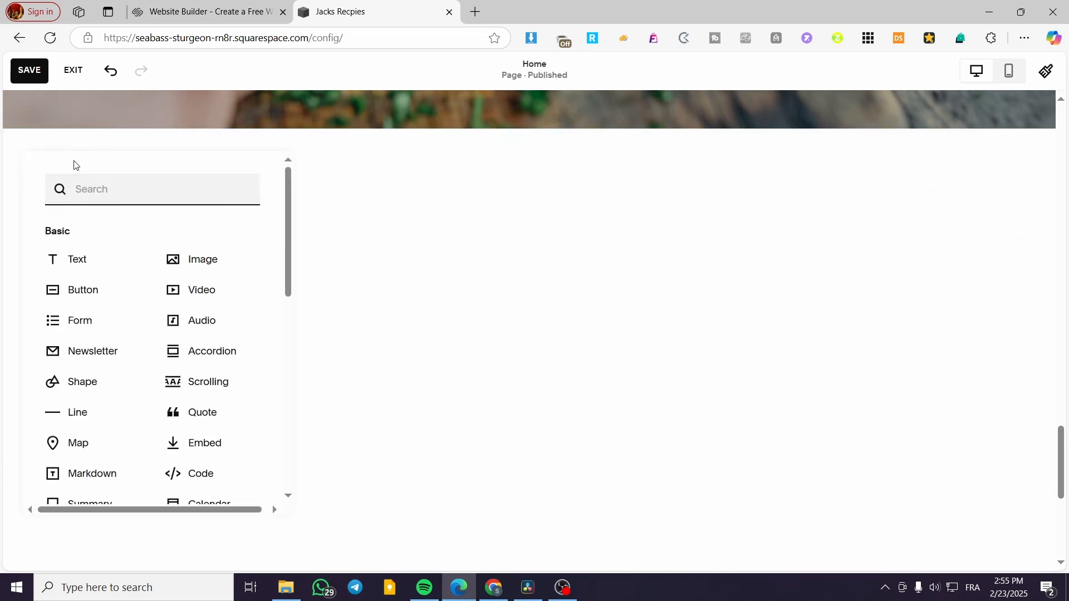
pyautogui.click(89, 366)
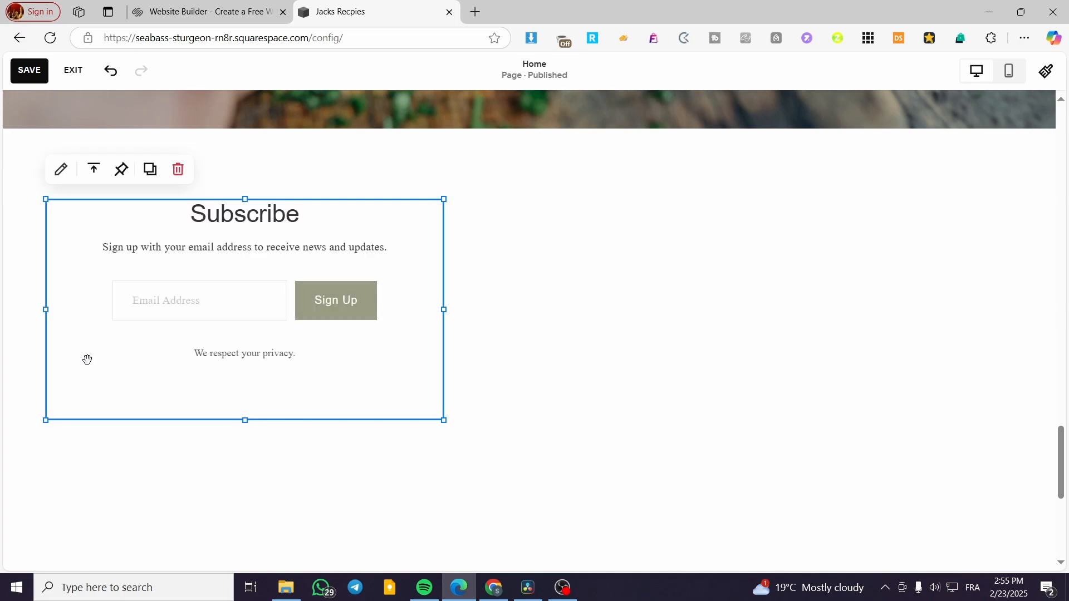
# Step: Move the Subscribe newsletter block to the right side of its section
pyautogui.moveTo(374, 264); pyautogui.dragTo(665, 295)
pyautogui.scroll(-4, 845, 356)
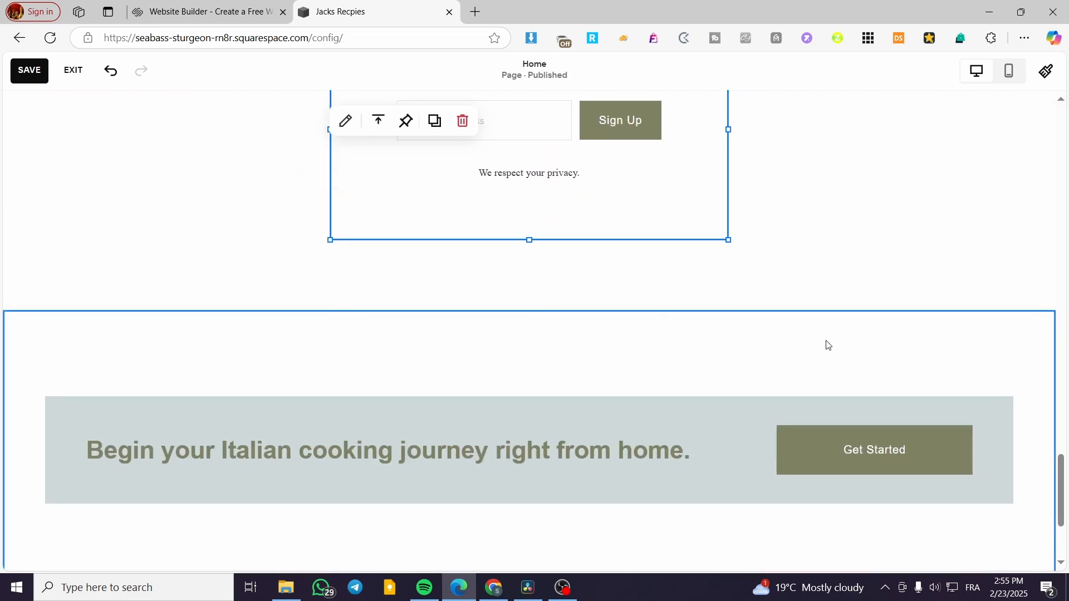
pyautogui.click(810, 259)
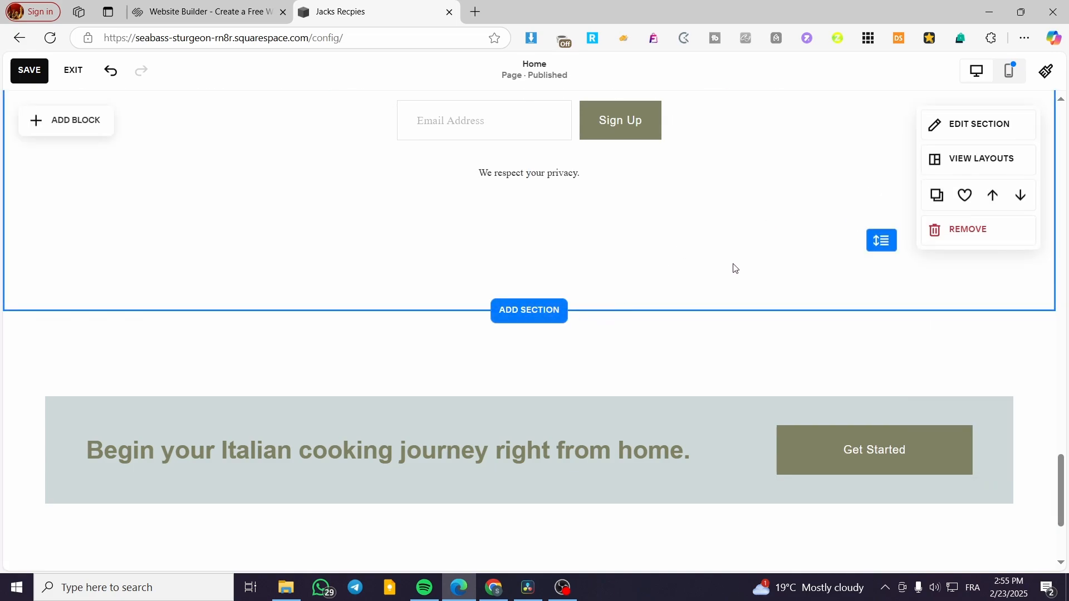
pyautogui.scroll(3, 734, 268)
pyautogui.click(646, 209)
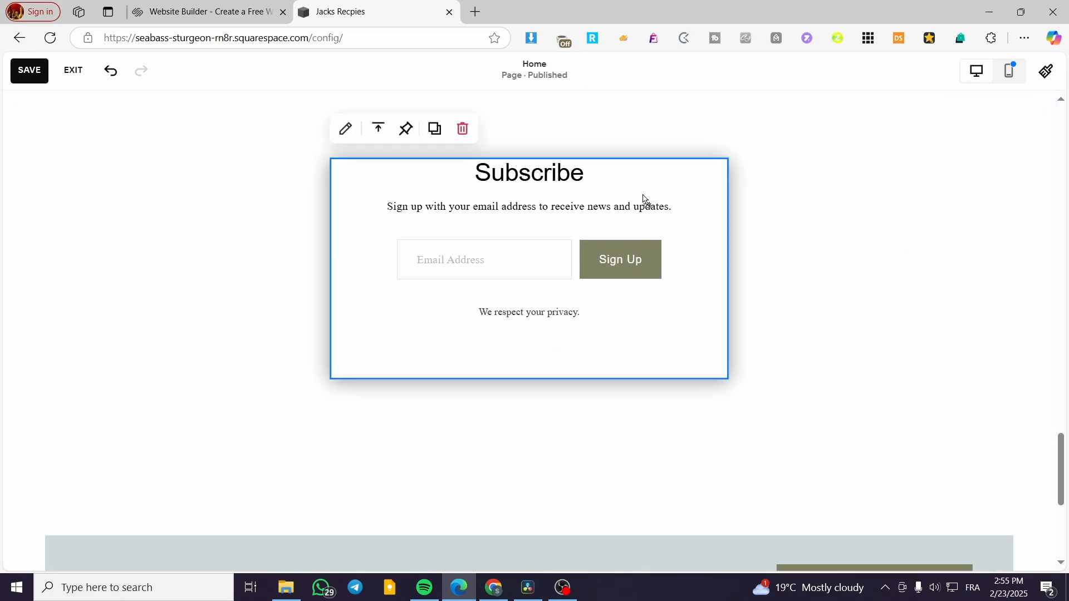
pyautogui.moveTo(639, 200); pyautogui.dragTo(915, 198)
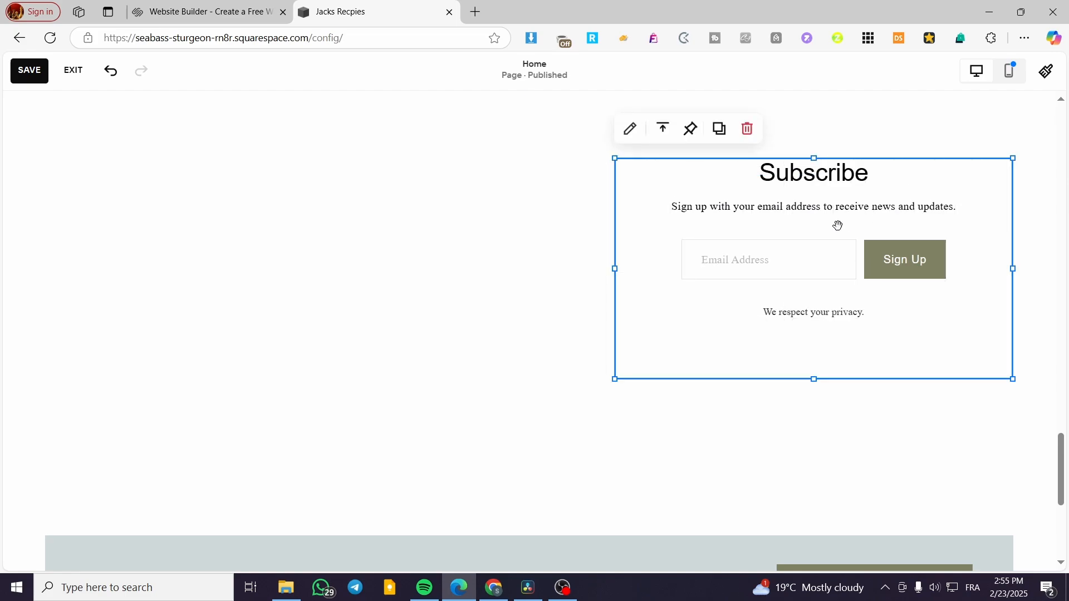
# Step: Add an Image block to the section and enlarge it to fill the space left of the newsletter block
pyautogui.click(269, 231)
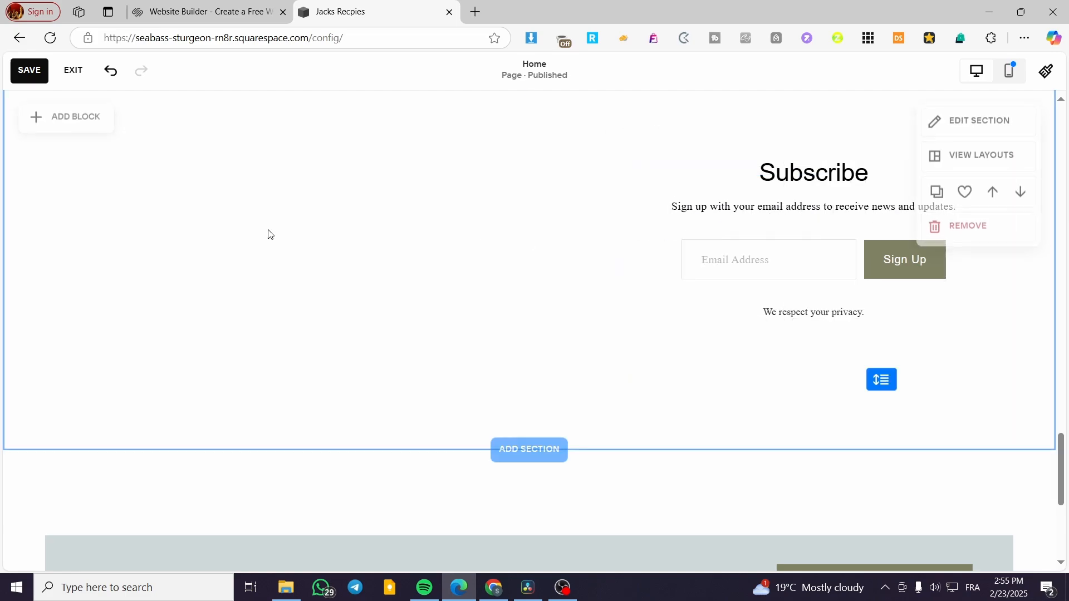
pyautogui.click(85, 119)
pyautogui.click(191, 264)
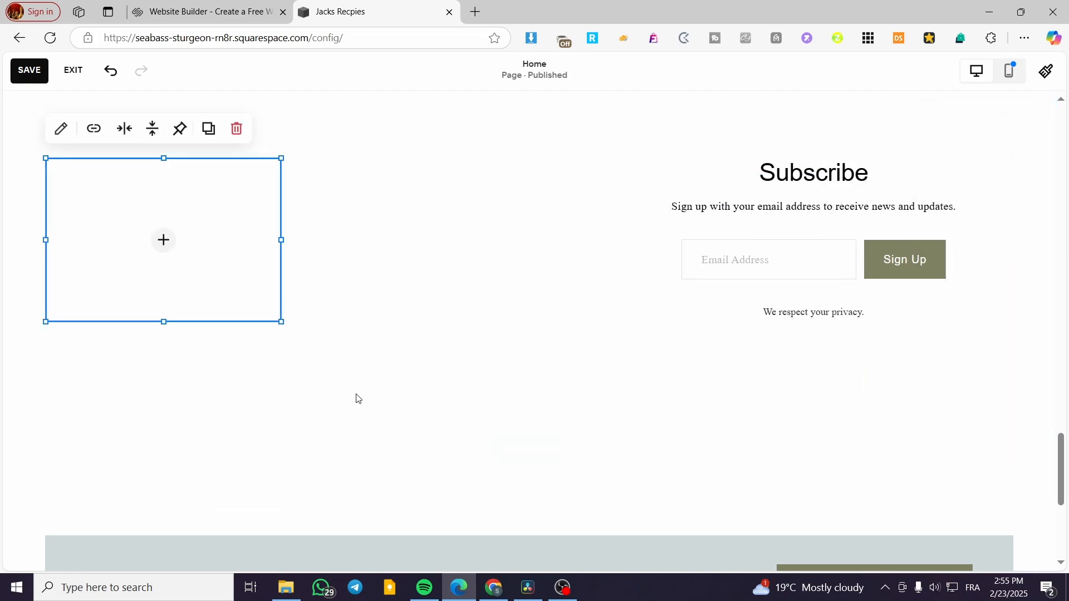
pyautogui.moveTo(199, 232); pyautogui.dragTo(507, 231)
pyautogui.moveTo(370, 321); pyautogui.dragTo(95, 382)
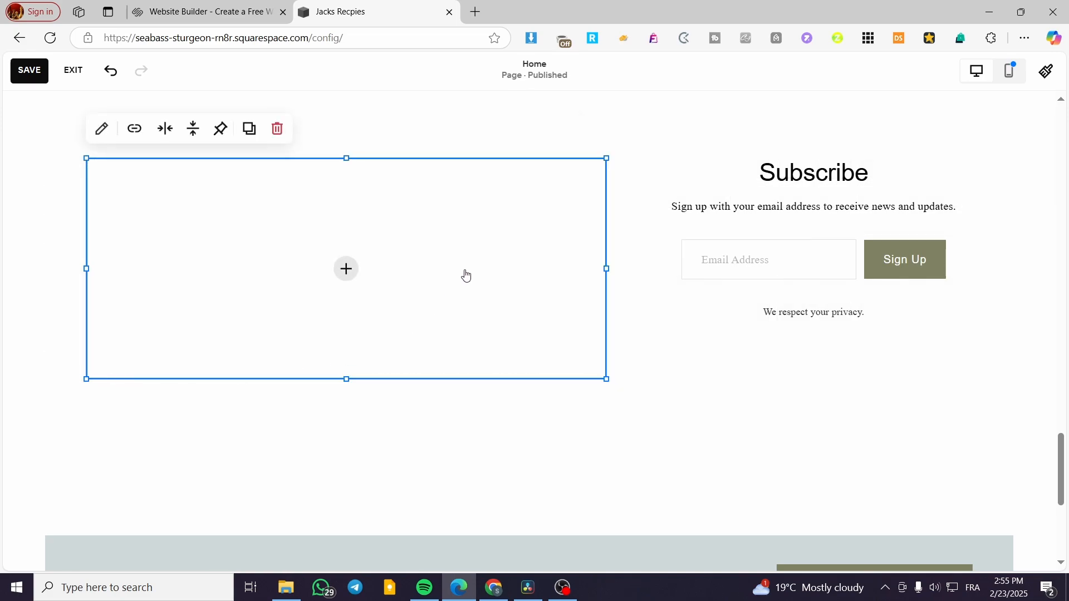
# Step: Fill the empty Image block with the pasta plate photo from the site's image library
pyautogui.click(337, 276)
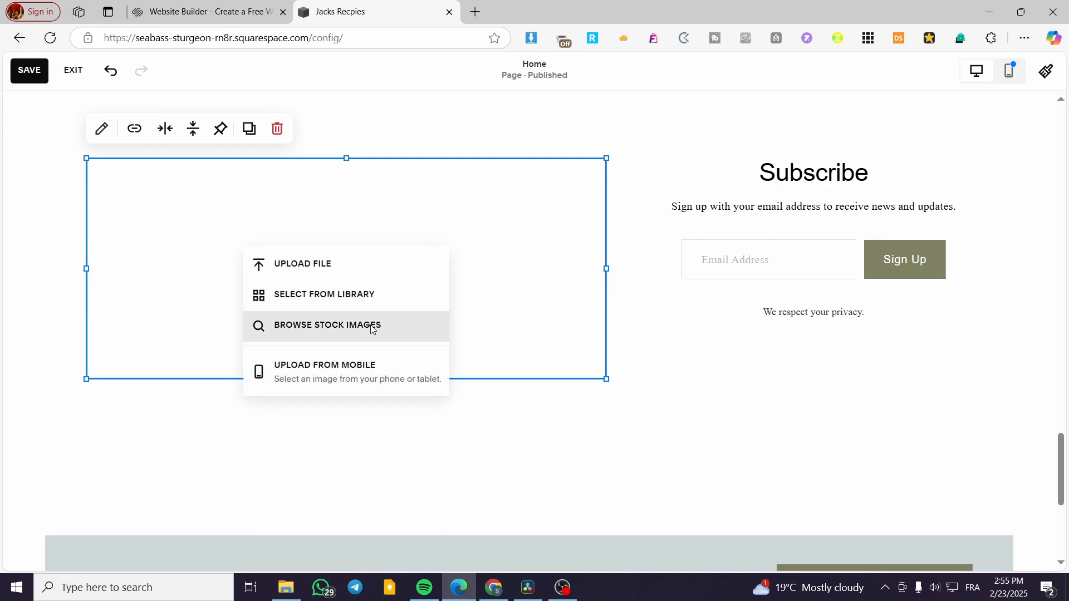
pyautogui.click(358, 306)
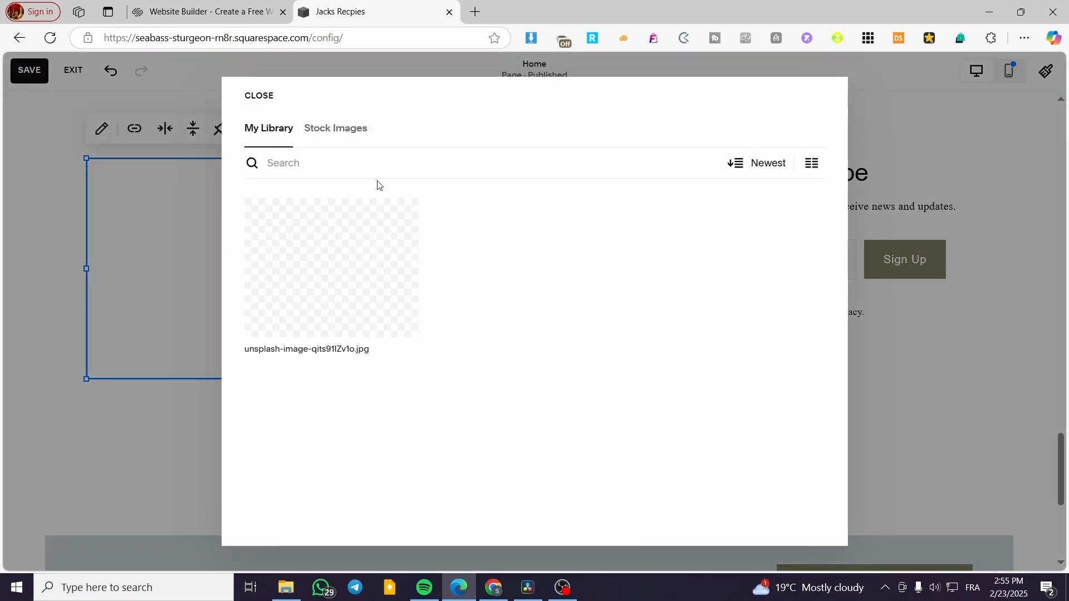
pyautogui.click(334, 134)
pyautogui.click(282, 139)
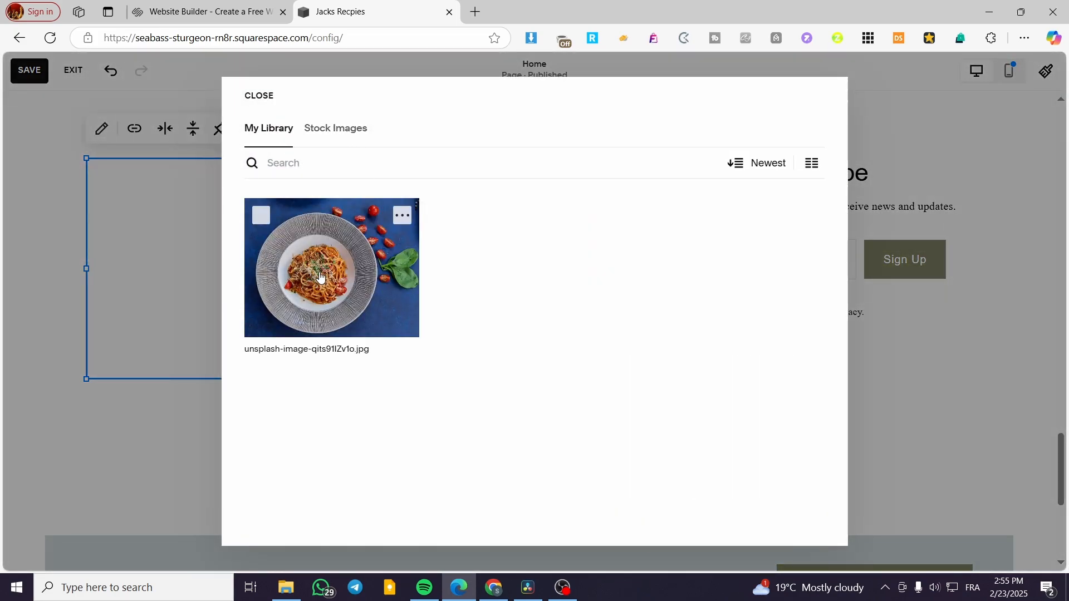
pyautogui.click(334, 132)
pyautogui.click(275, 133)
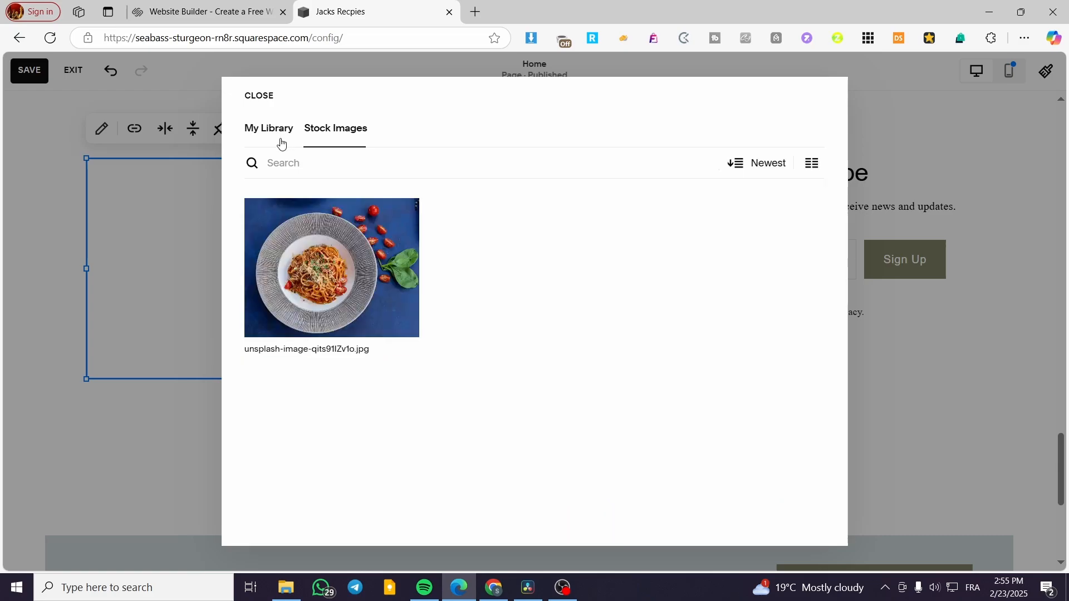
pyautogui.click(393, 220)
pyautogui.click(792, 525)
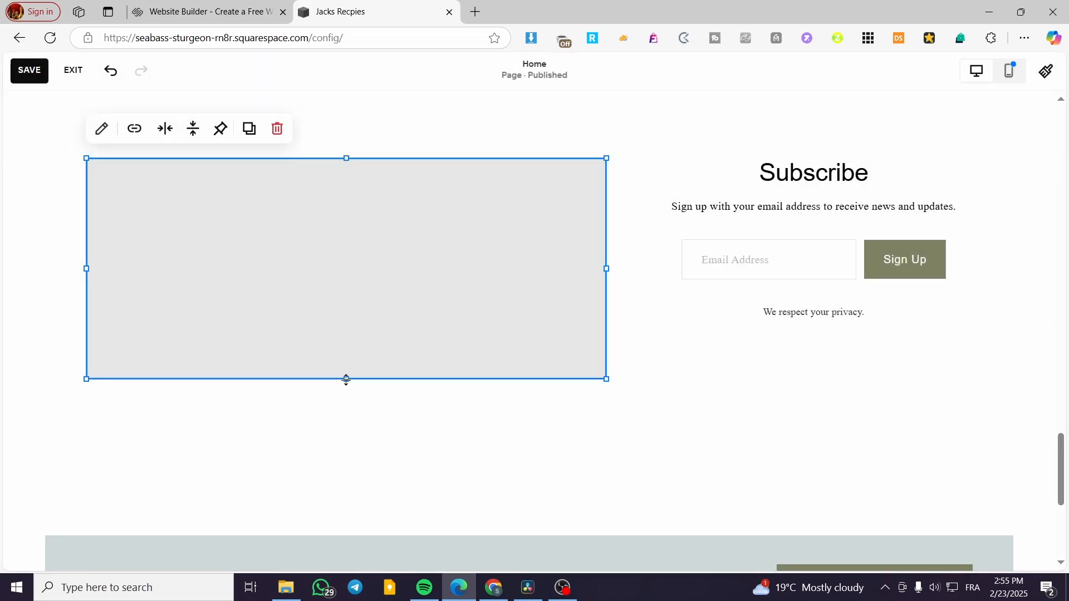
# Step: Narrow the image block around the pasta photo and move the newsletter block next to it, nearer the section's centre
pyautogui.click(917, 446)
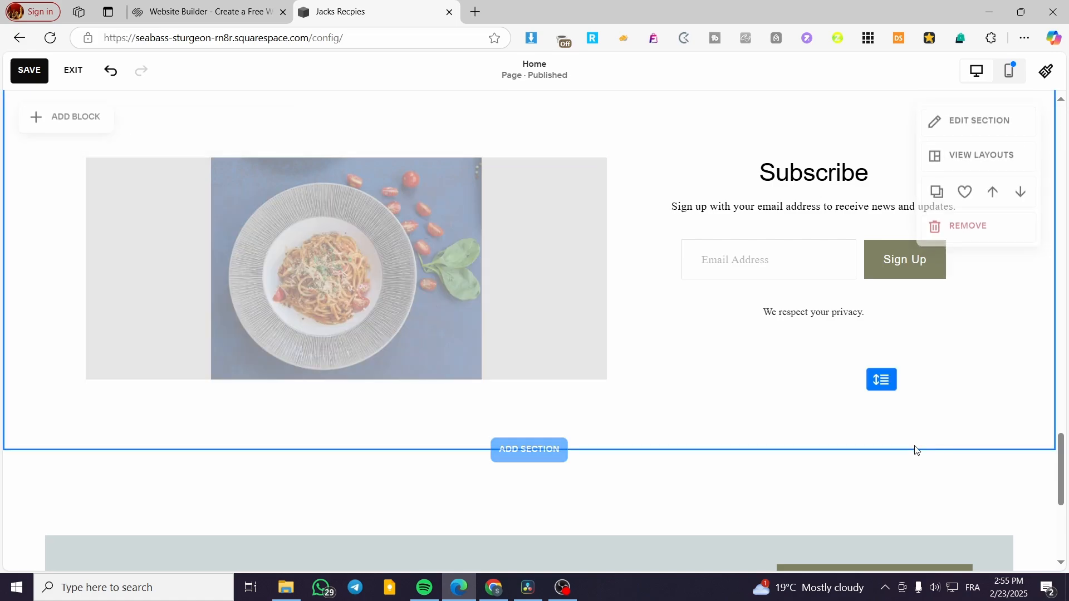
pyautogui.moveTo(882, 383); pyautogui.dragTo(866, 319)
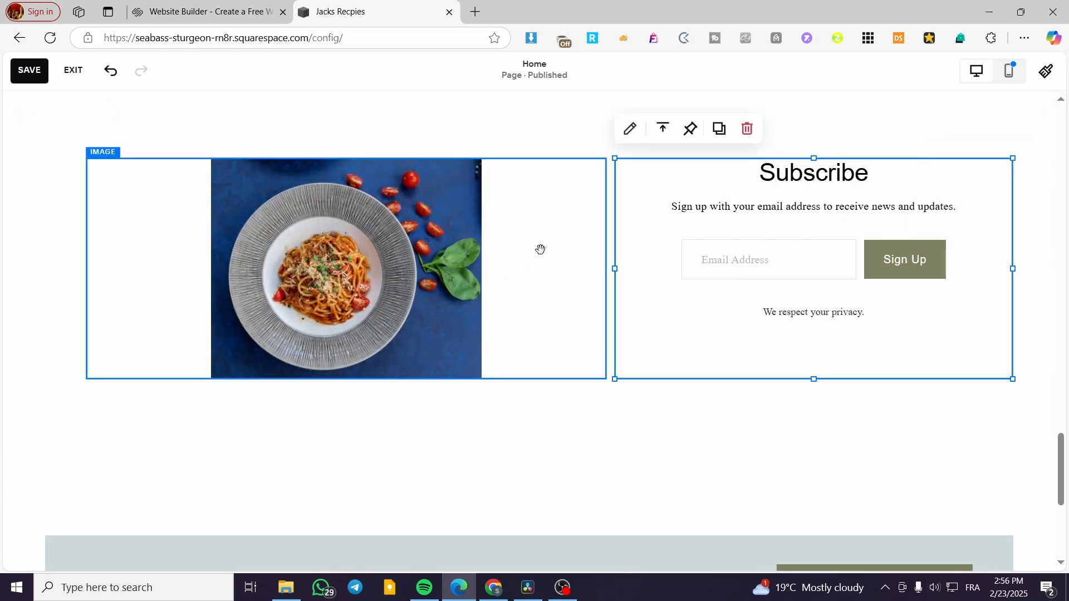
pyautogui.click(608, 269)
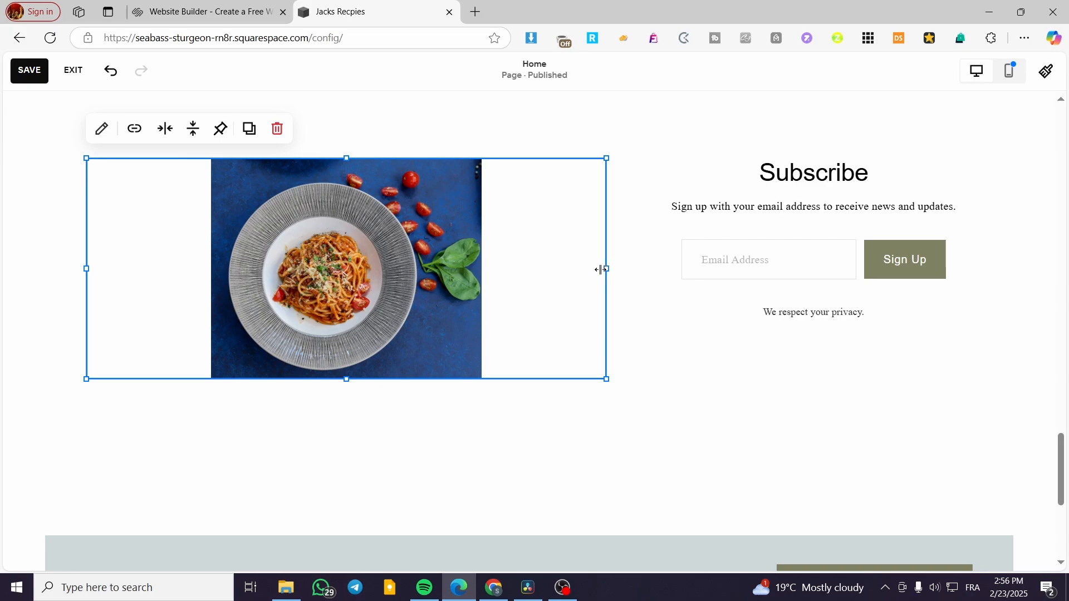
pyautogui.moveTo(600, 270); pyautogui.dragTo(427, 275)
pyautogui.moveTo(649, 272); pyautogui.dragTo(526, 270)
pyautogui.moveTo(399, 271); pyautogui.dragTo(308, 271)
pyautogui.moveTo(640, 268); pyautogui.dragTo(595, 273)
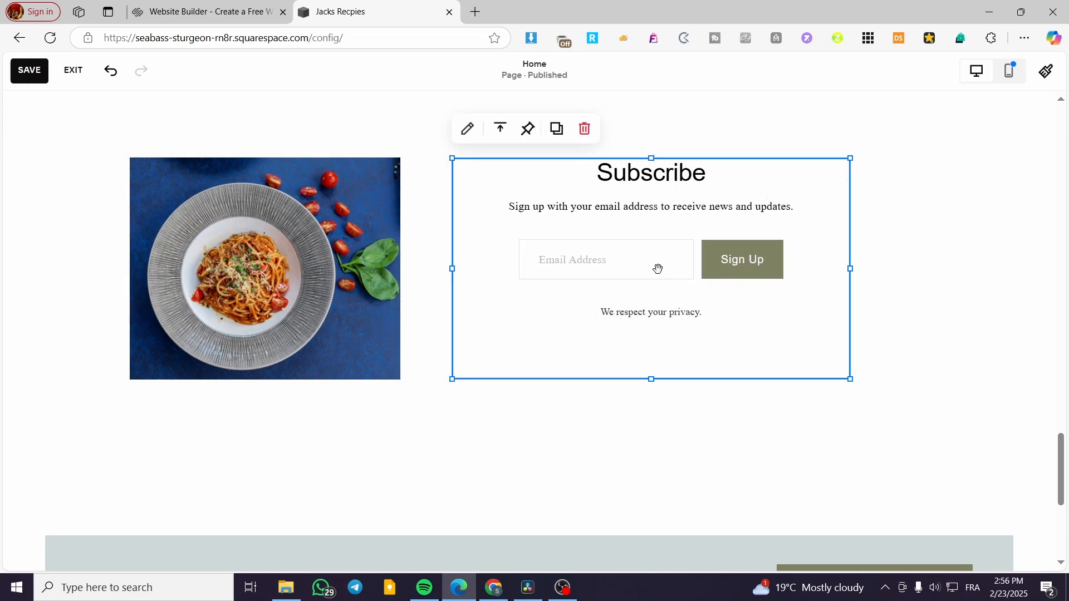
pyautogui.click(965, 298)
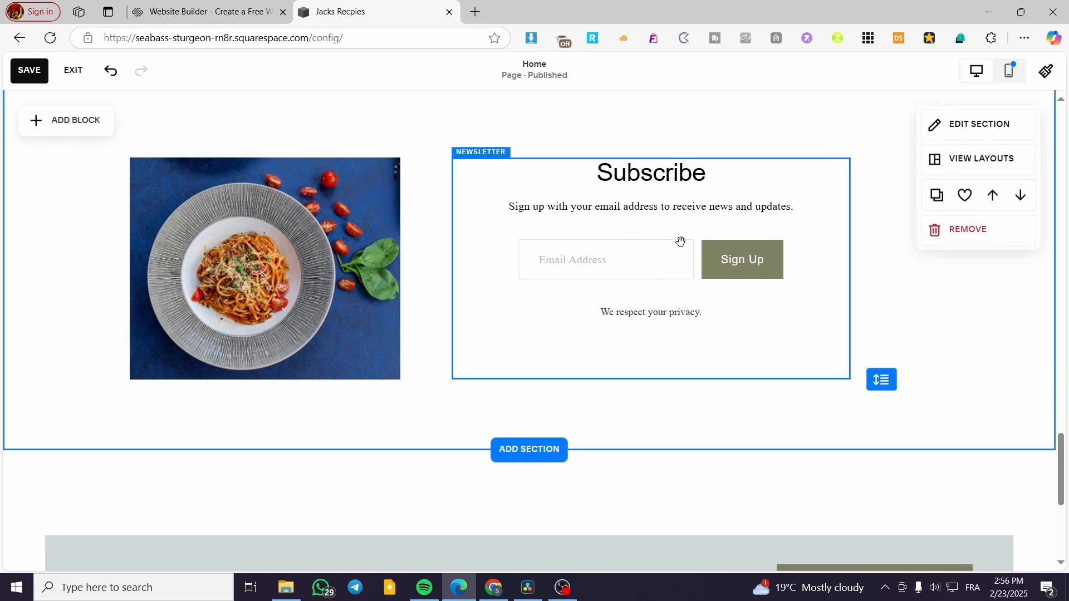
# Step: Open the newsletter block's content settings, try the Require Name Field option on and off, and review the Post-Submit options
pyautogui.click(620, 210)
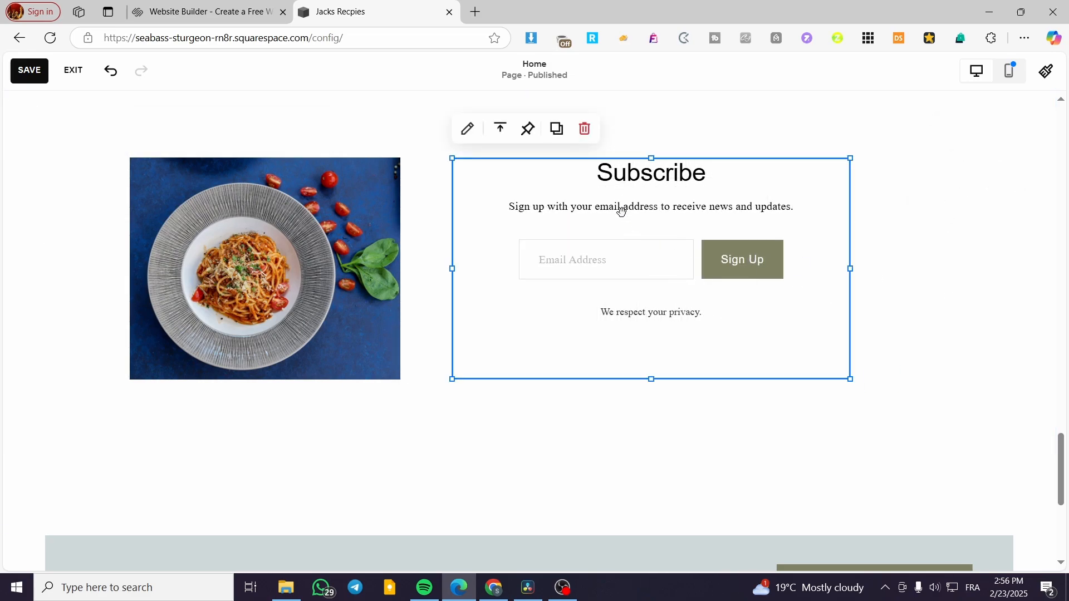
pyautogui.click(468, 130)
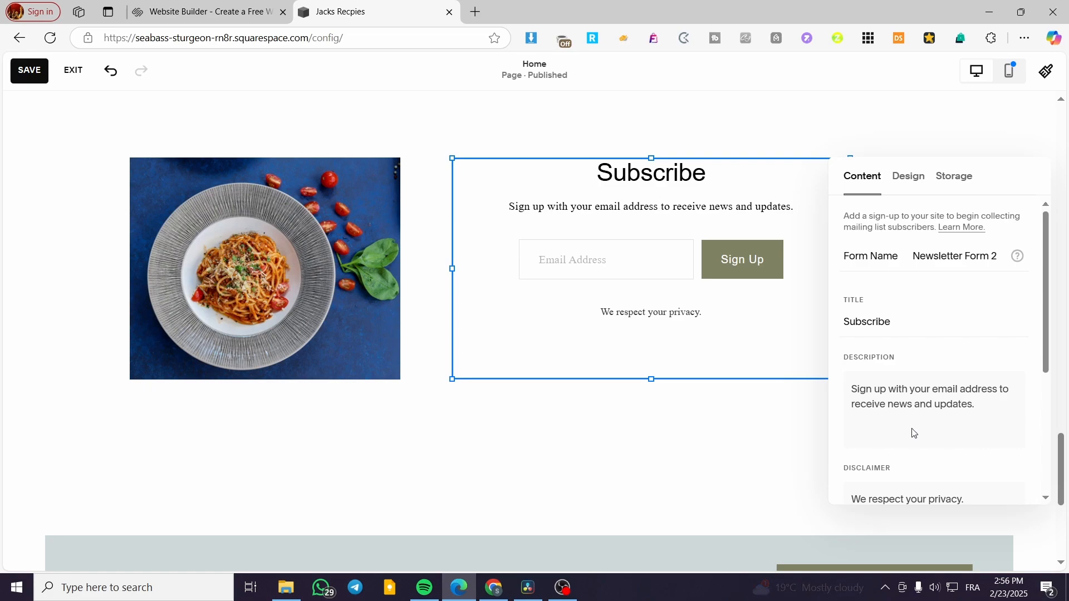
pyautogui.scroll(-3, 919, 424)
pyautogui.scroll(-2, 935, 378)
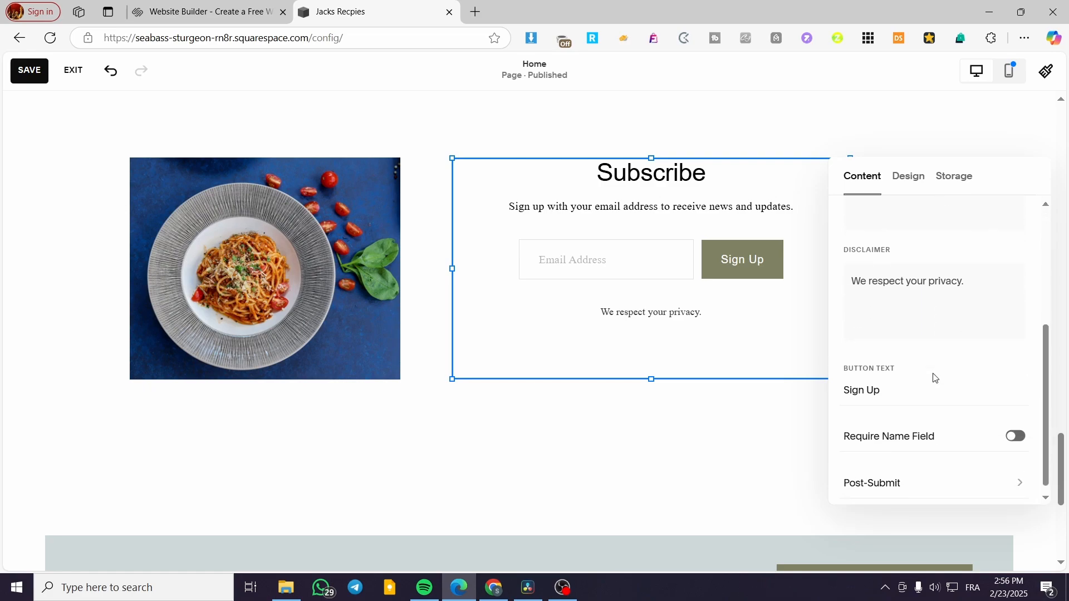
pyautogui.click(1019, 431)
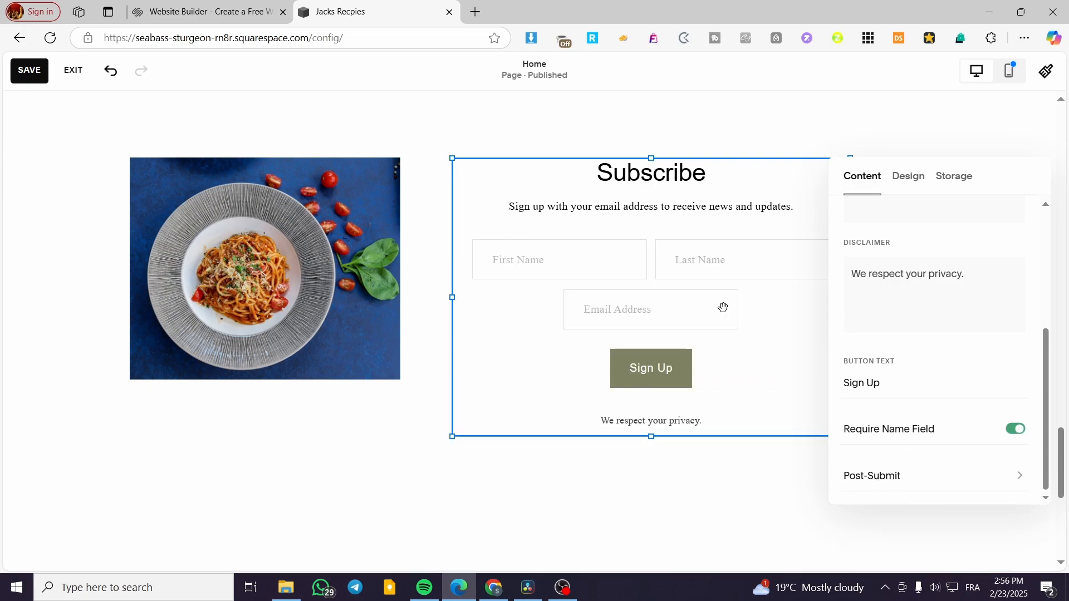
pyautogui.click(1017, 430)
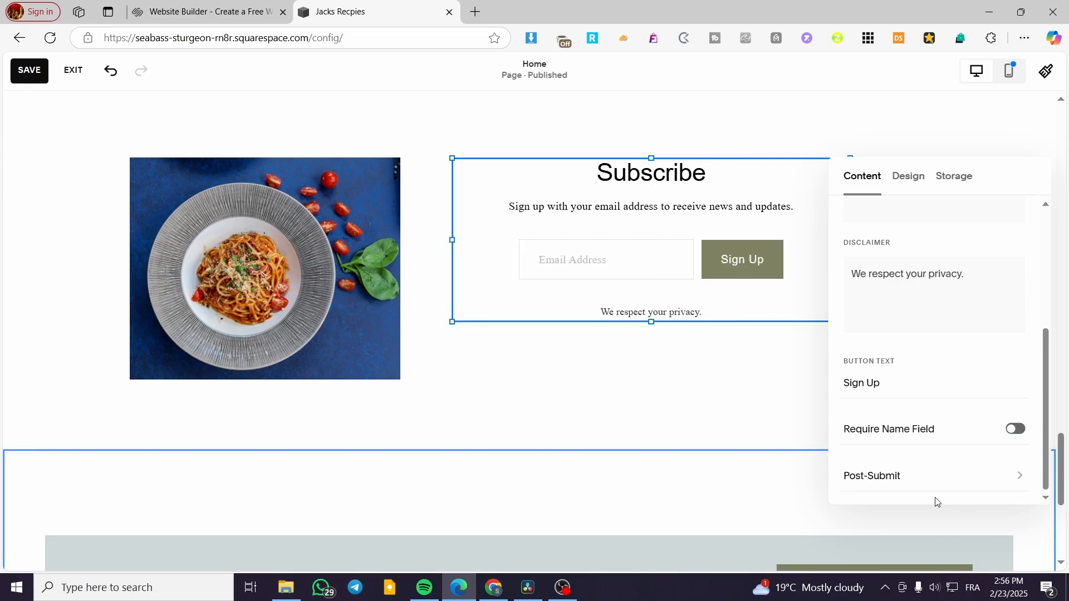
pyautogui.click(968, 485)
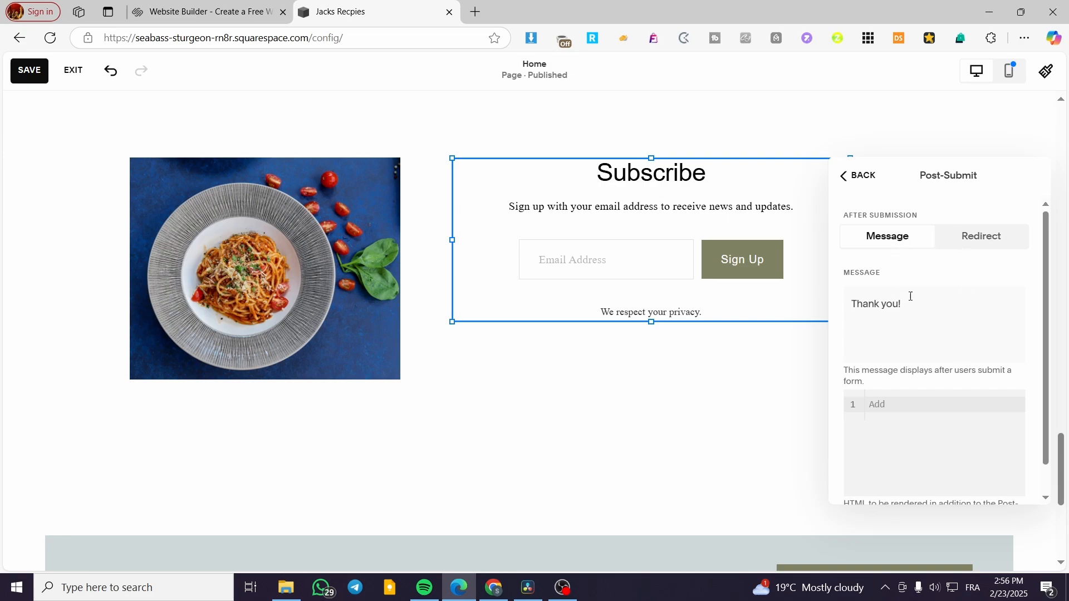
pyautogui.click(852, 176)
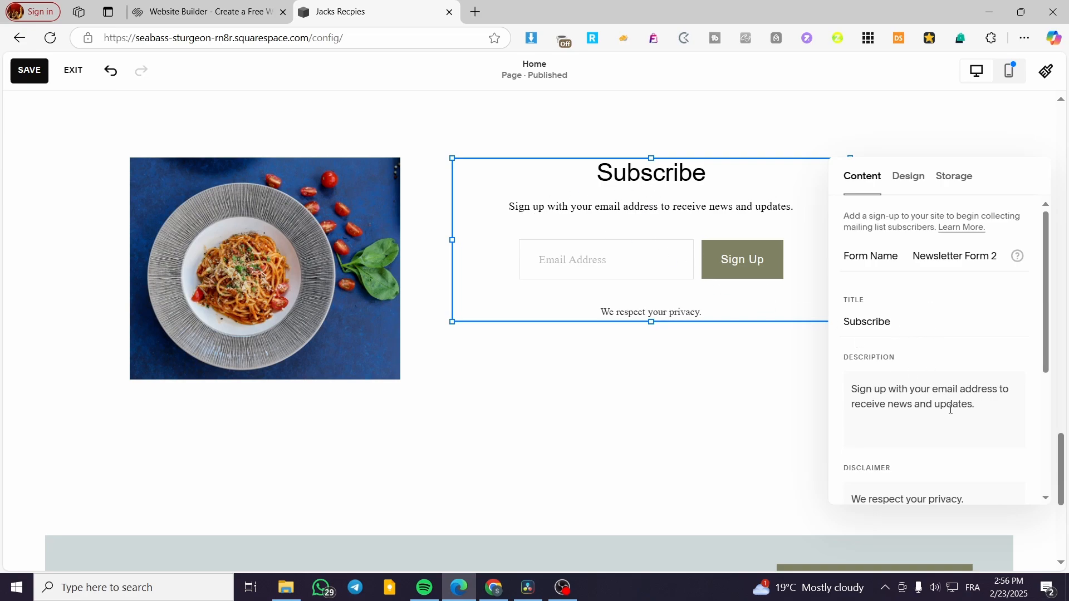
# Step: Change the newsletter description to "Sign up with your email address to receive New recipes and more cooking tips for FREE"
pyautogui.moveTo(982, 405); pyautogui.dragTo(889, 413)
pyautogui.write('New')
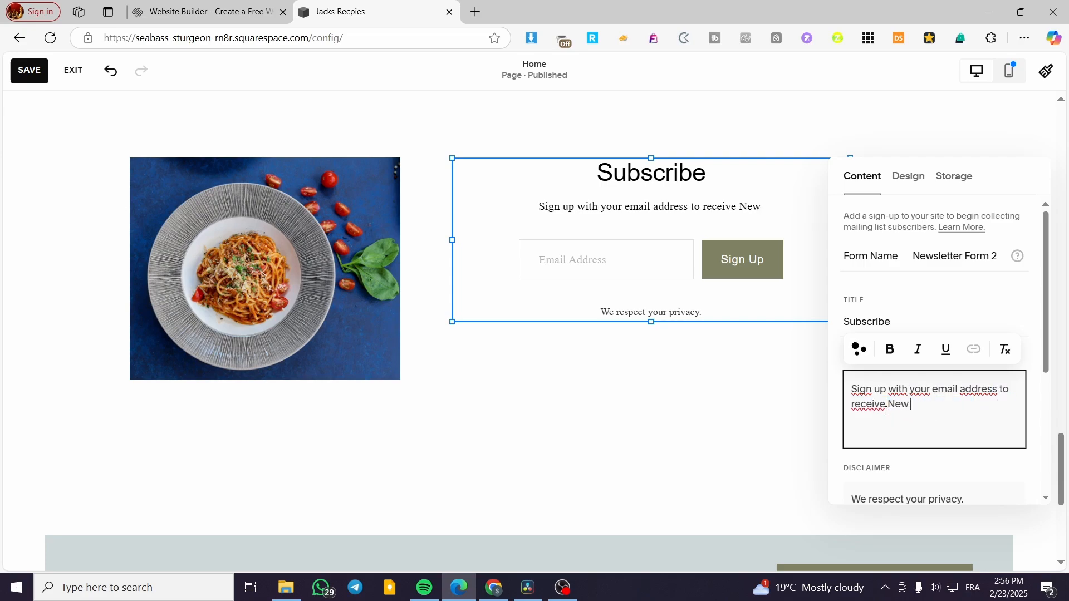
pyautogui.write(' recei')
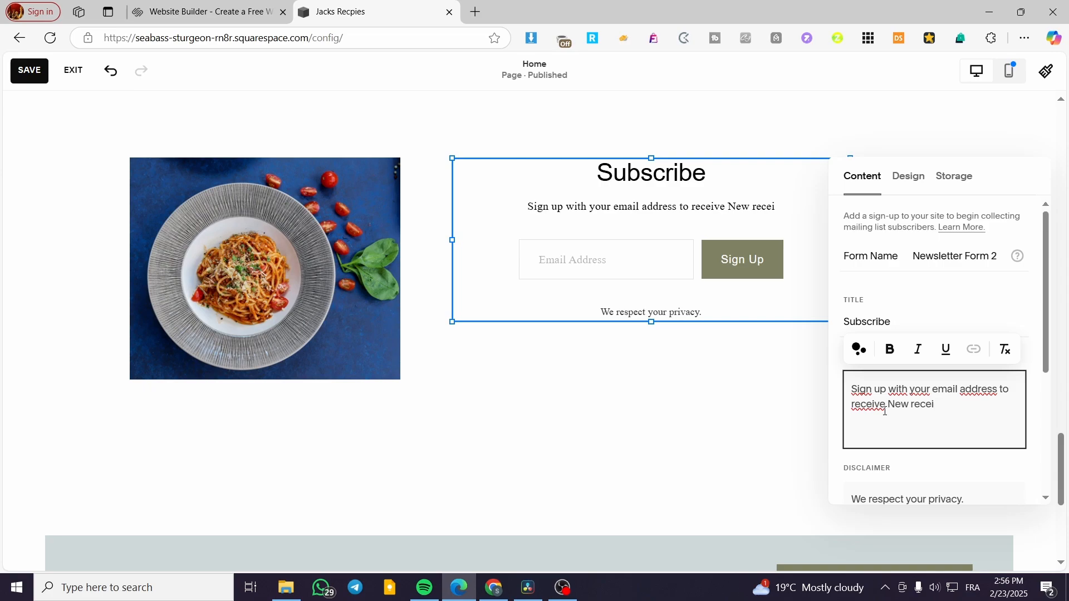
pyautogui.press('BackSpace')
pyautogui.press('BackSpace')
pyautogui.write('ipes')
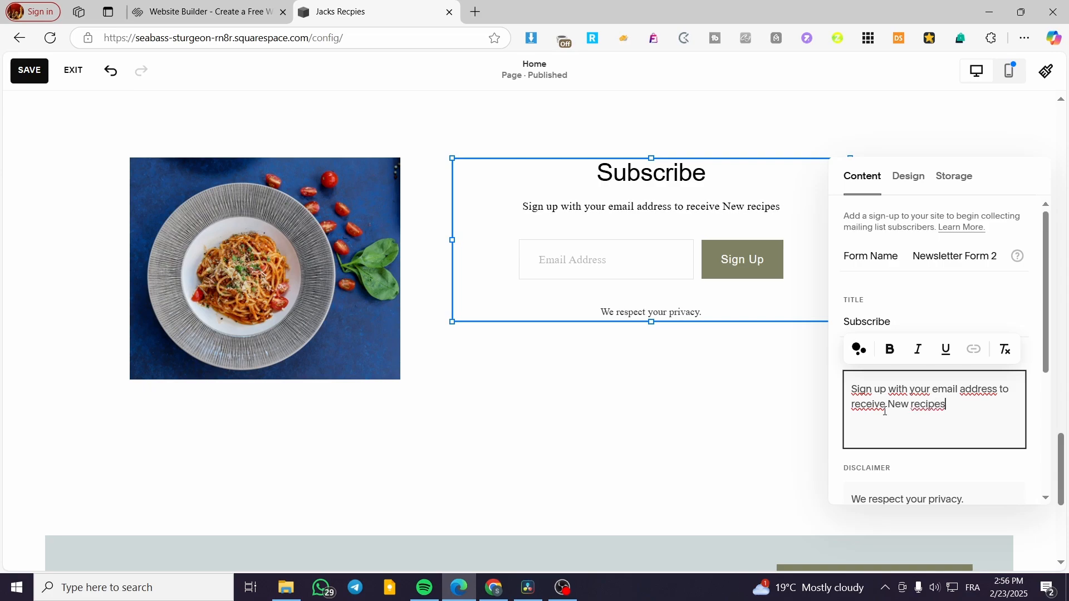
pyautogui.write(' and ')
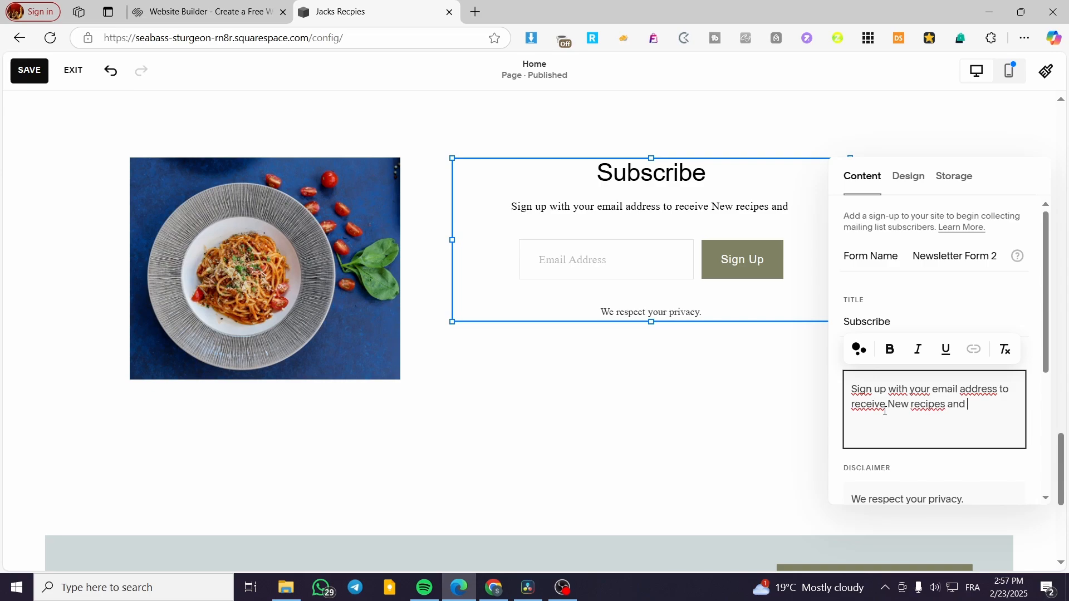
pyautogui.write('more ')
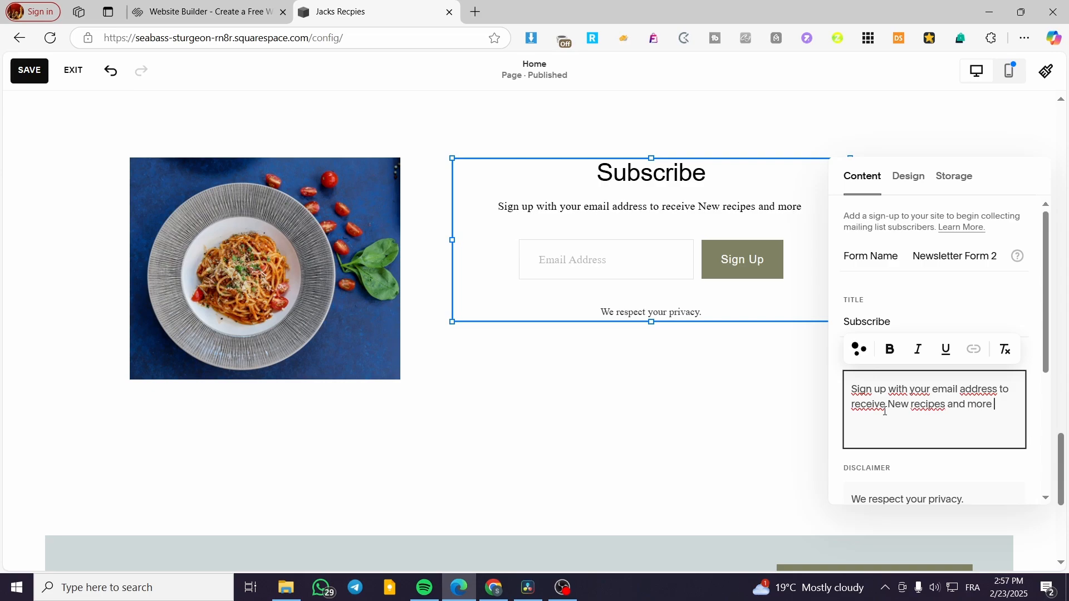
pyautogui.write('food tips')
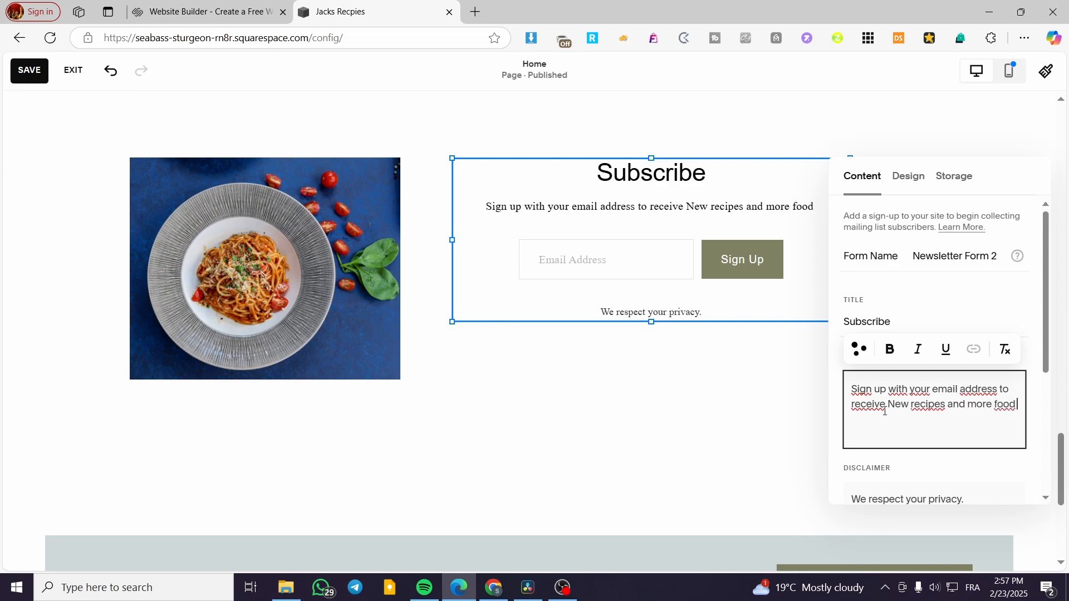
pyautogui.press('BackSpace')
pyautogui.press('BackSpace')
pyautogui.press('BackSpace')
pyautogui.press('BackSpace')
pyautogui.press('BackSpace')
pyautogui.press('BackSpace')
pyautogui.press('BackSpace')
pyautogui.press('BackSpace')
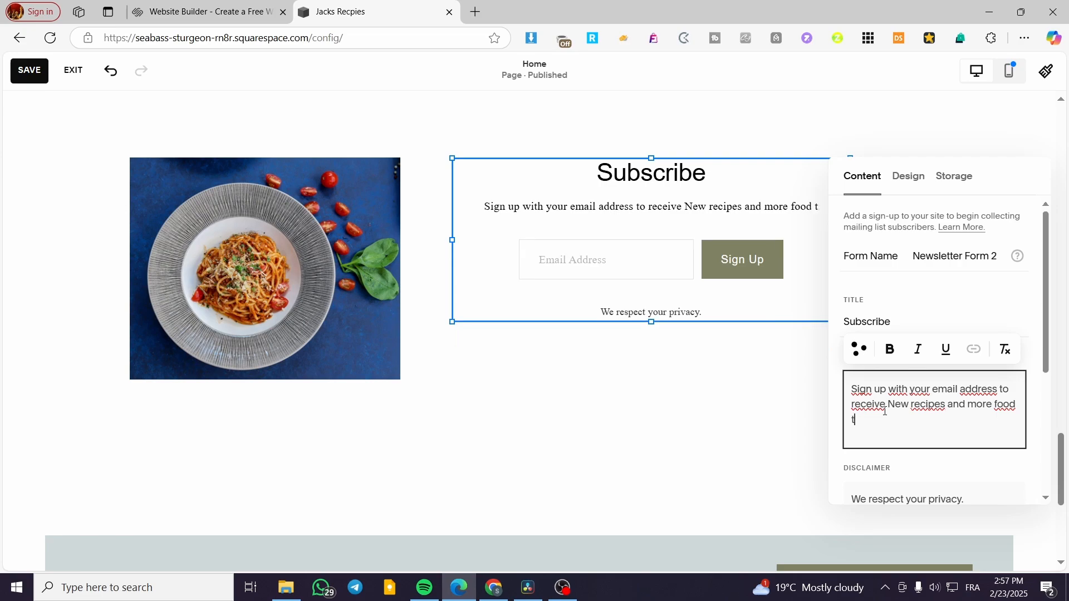
pyautogui.press('BackSpace')
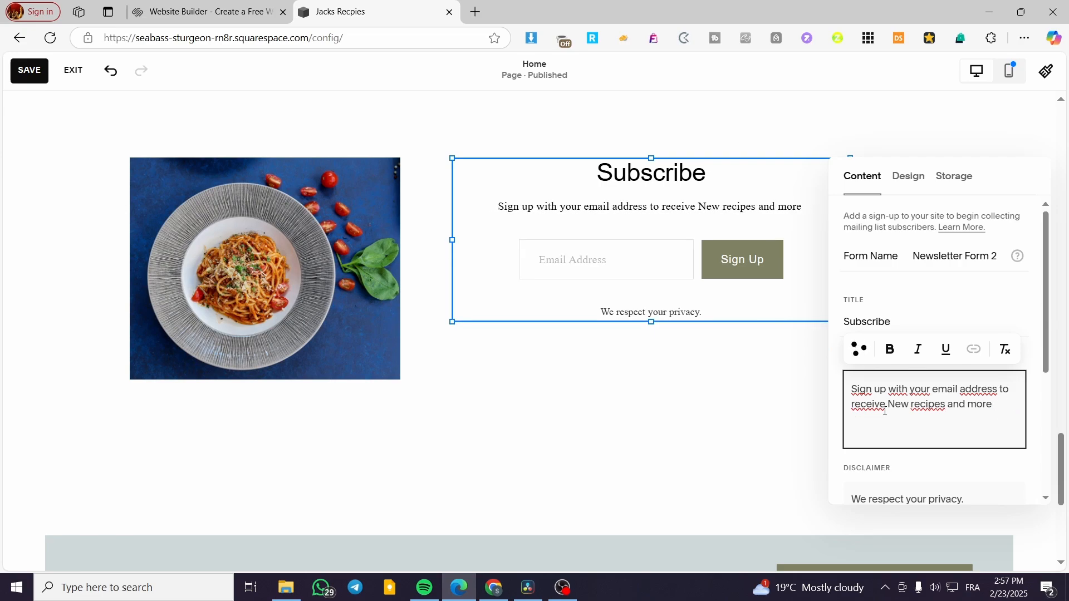
pyautogui.write('cooking')
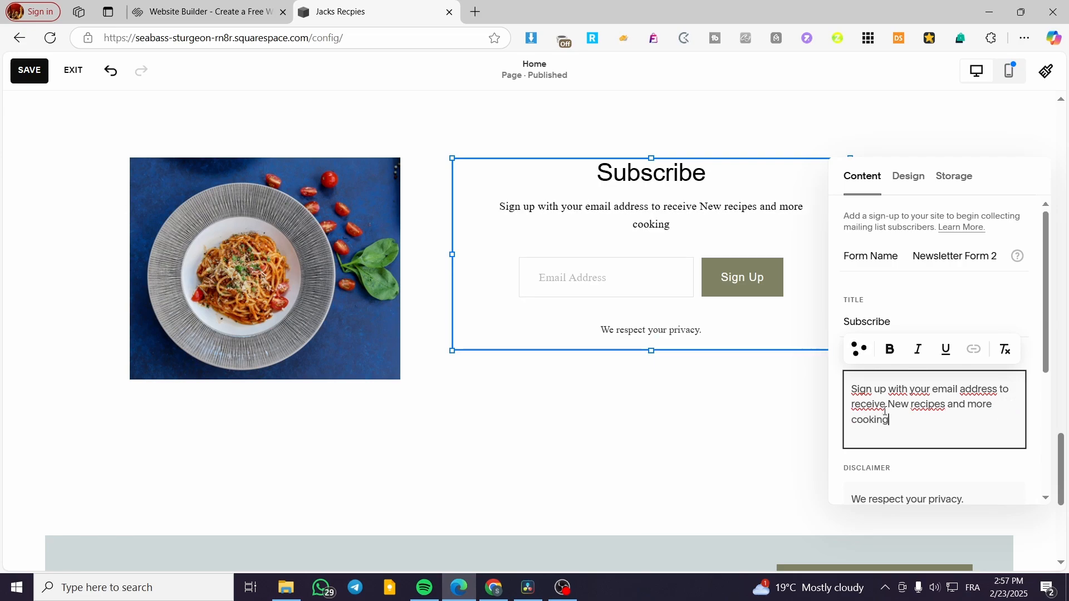
pyautogui.write(' tips for ')
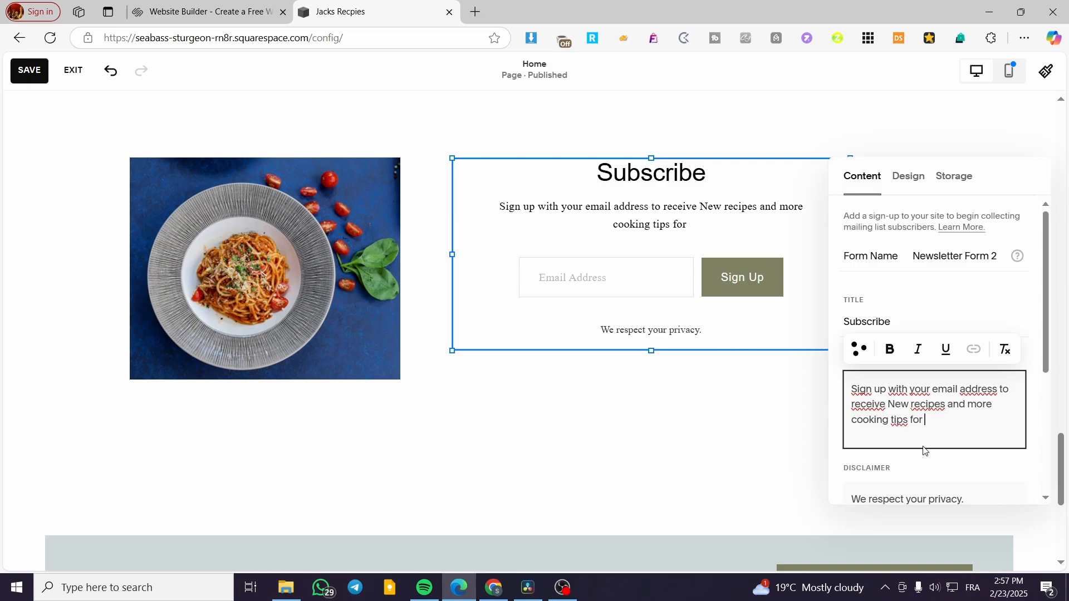
pyautogui.write('FREE')
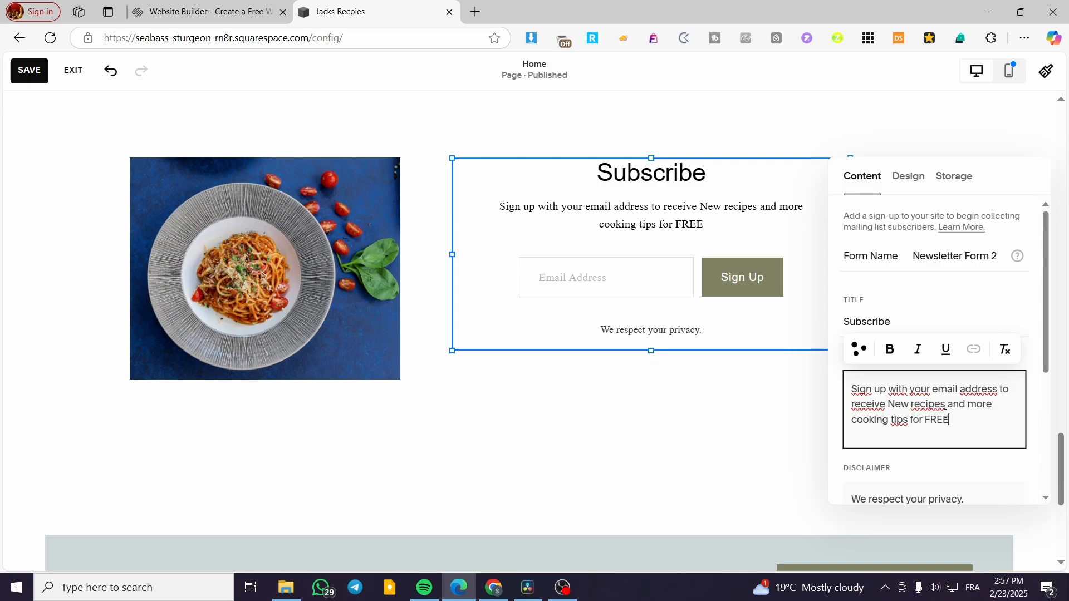
# Step: Make the word "FREE" bold in the newsletter description and look over the block's remaining content settings
pyautogui.moveTo(952, 420); pyautogui.dragTo(933, 422)
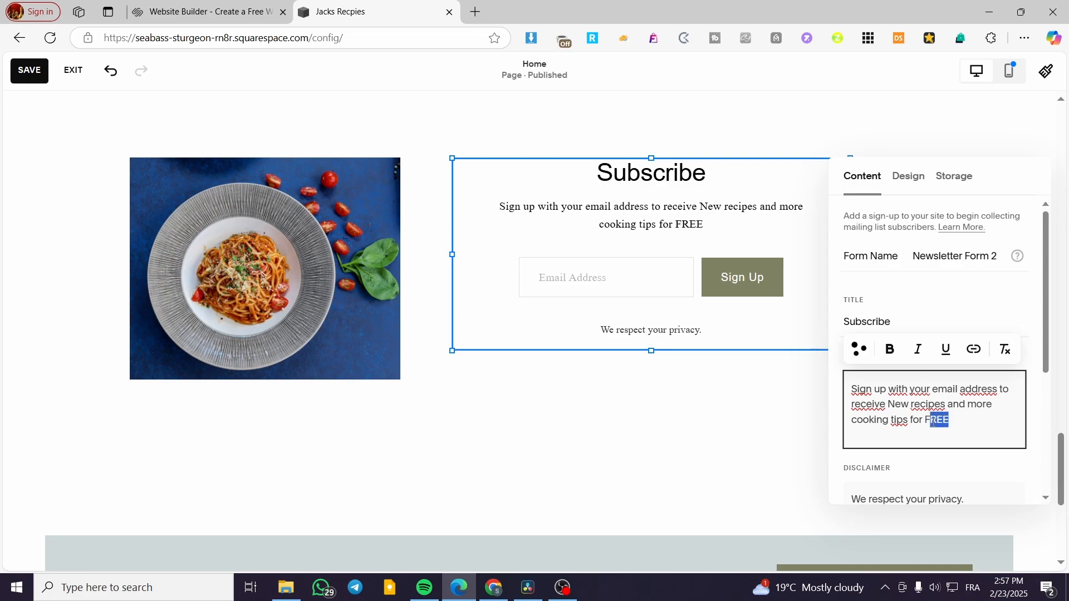
pyautogui.click(890, 349)
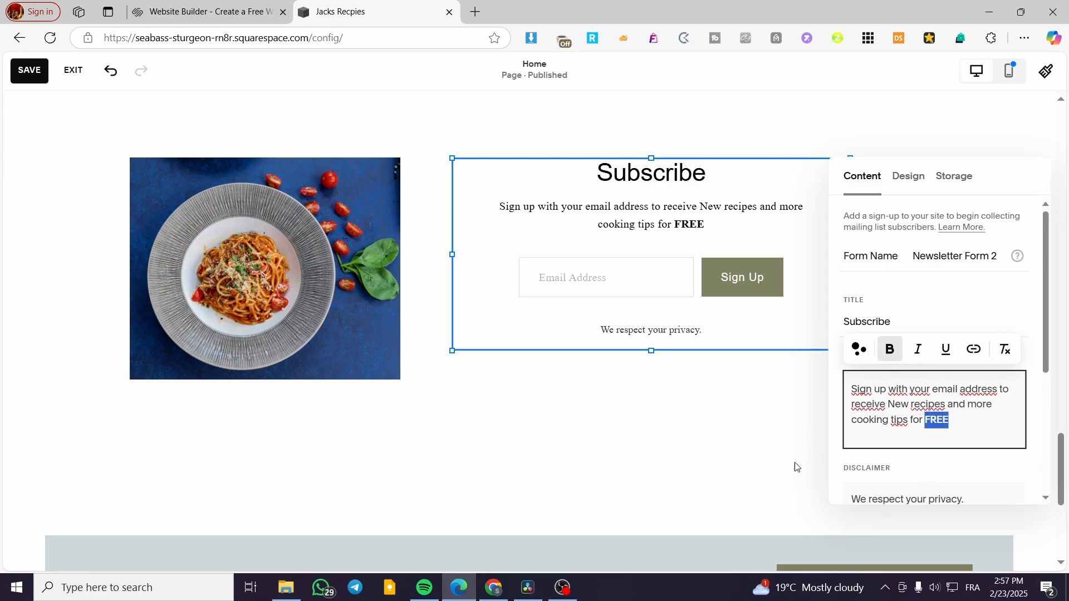
pyautogui.scroll(-1, 940, 468)
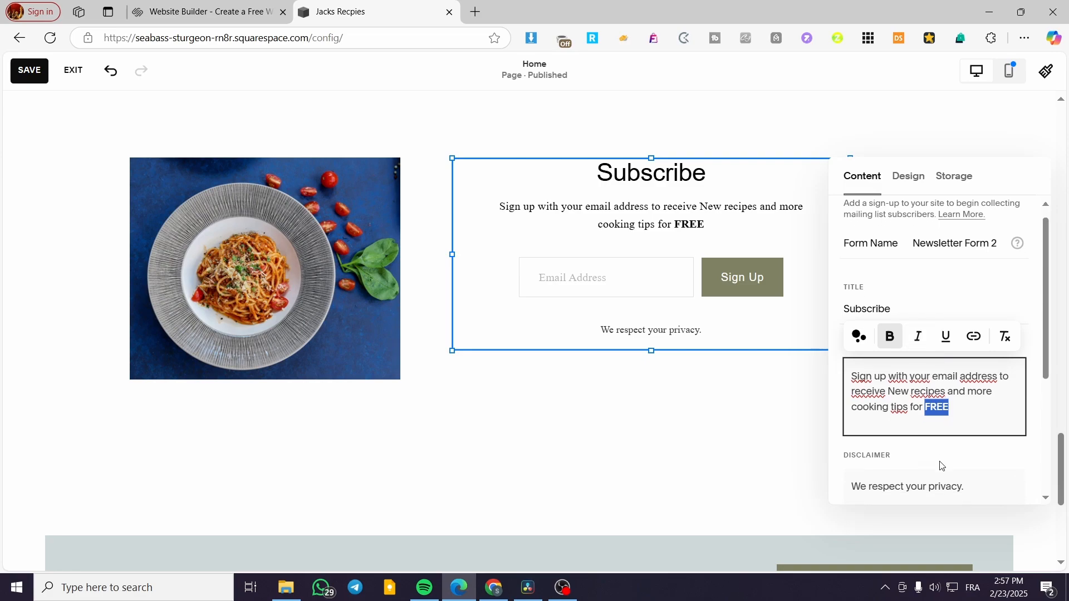
pyautogui.scroll(-2, 941, 466)
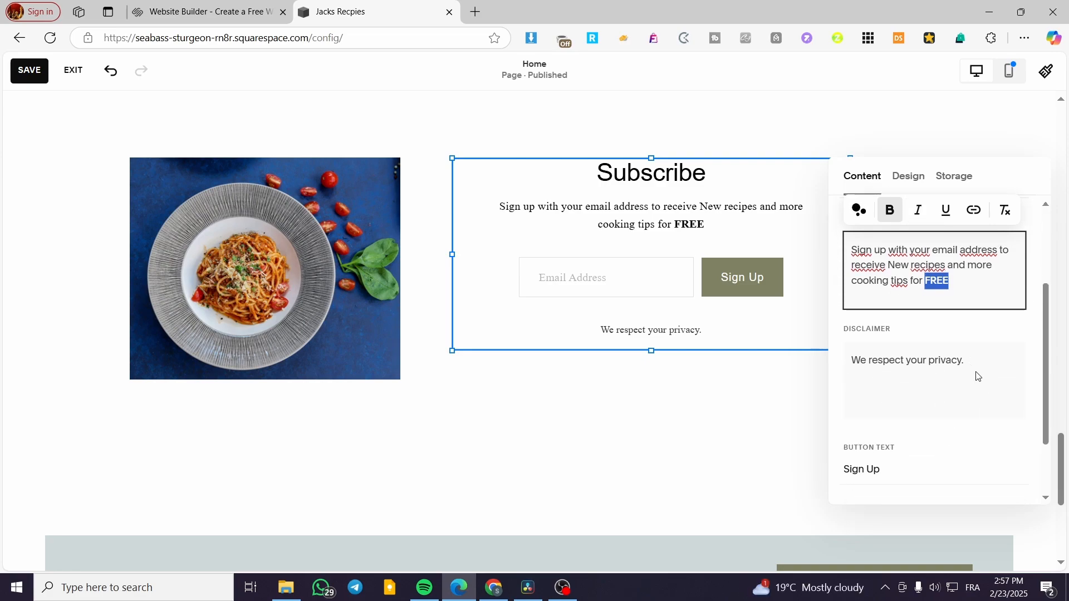
pyautogui.scroll(-1, 919, 412)
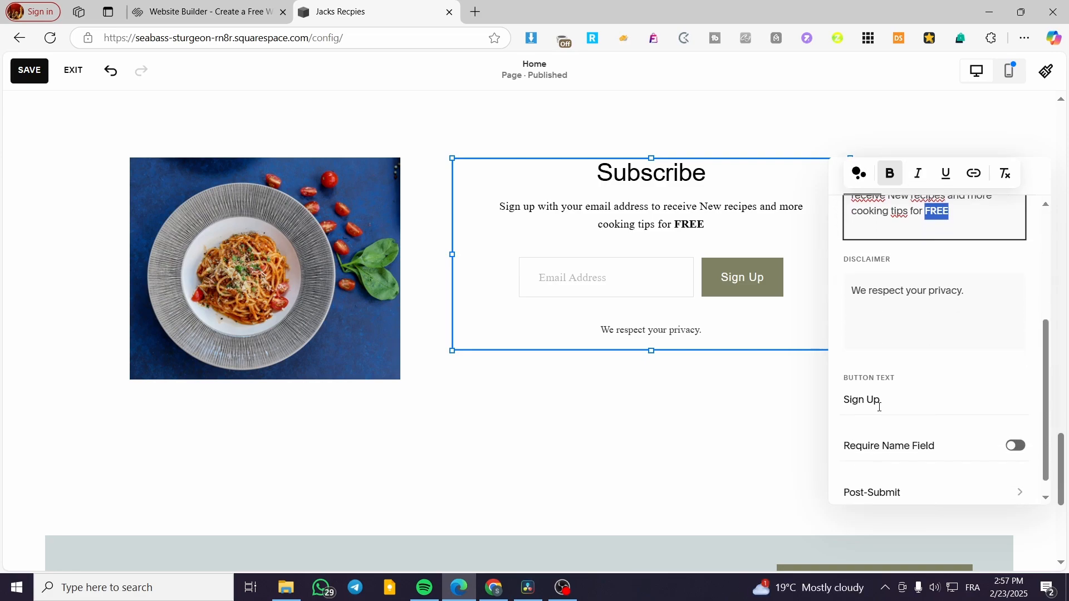
pyautogui.scroll(3, 900, 403)
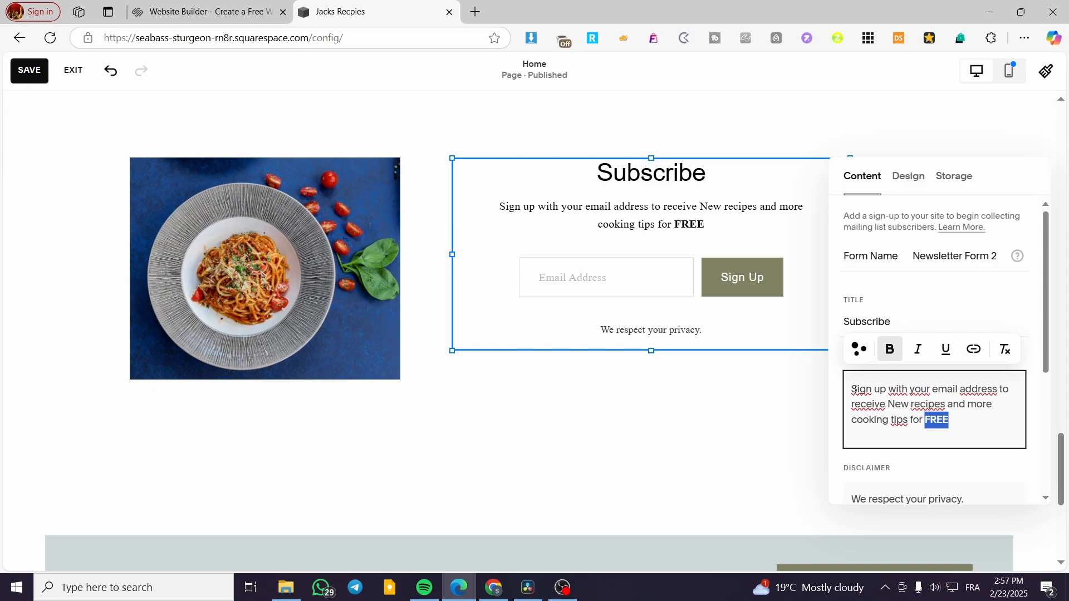
pyautogui.moveTo(890, 390); pyautogui.dragTo(907, 389)
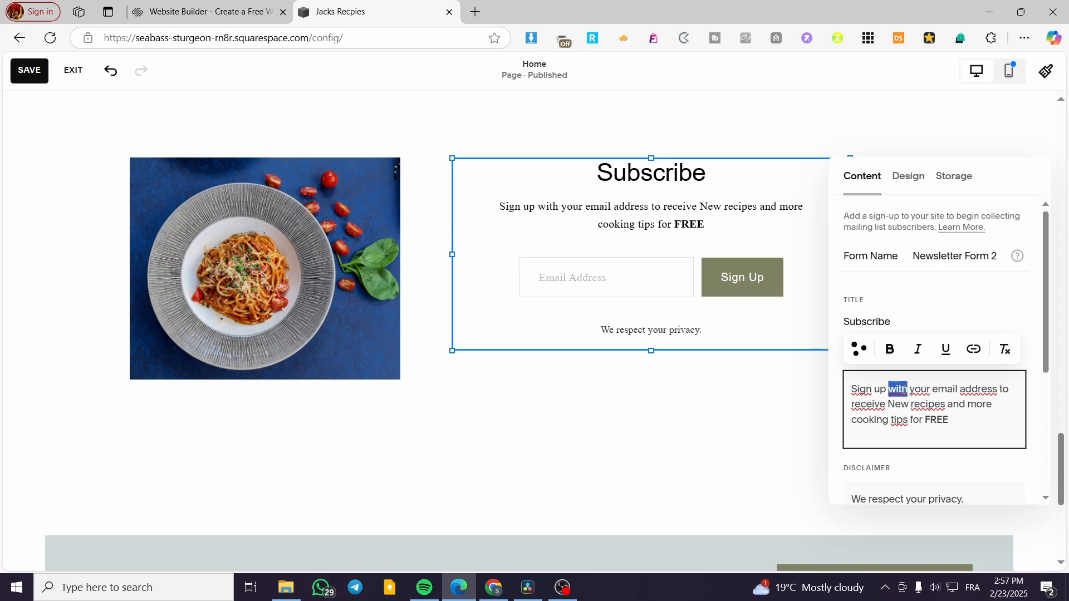
# Step: Reword the newsletter description to "Sign up For our Newsletters with your email address to receive New recipes and more cooking tips for FREE"
pyautogui.write('For our ')
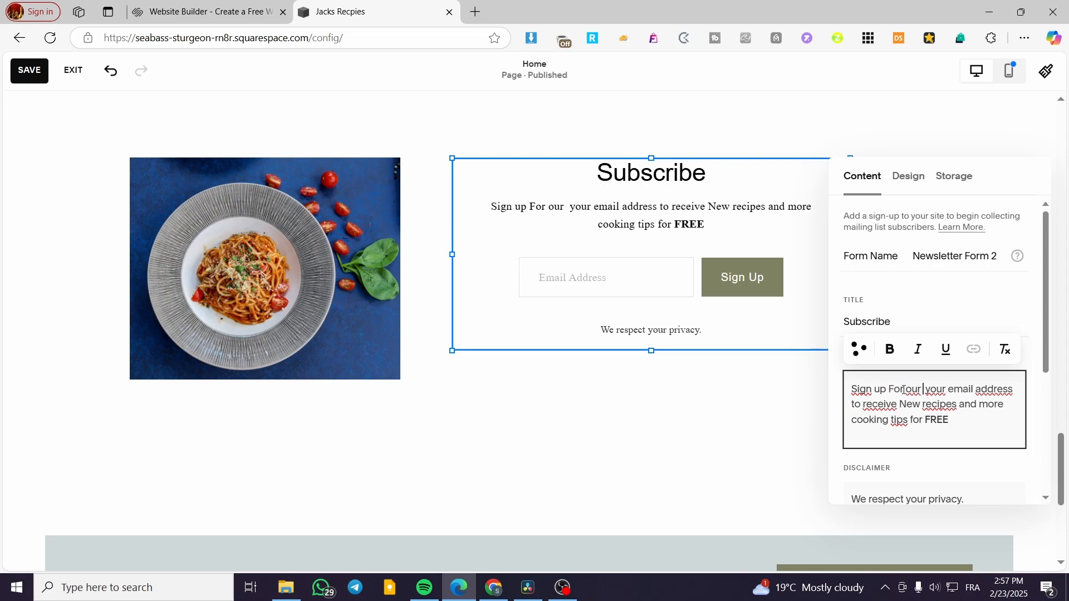
pyautogui.write('Newsl')
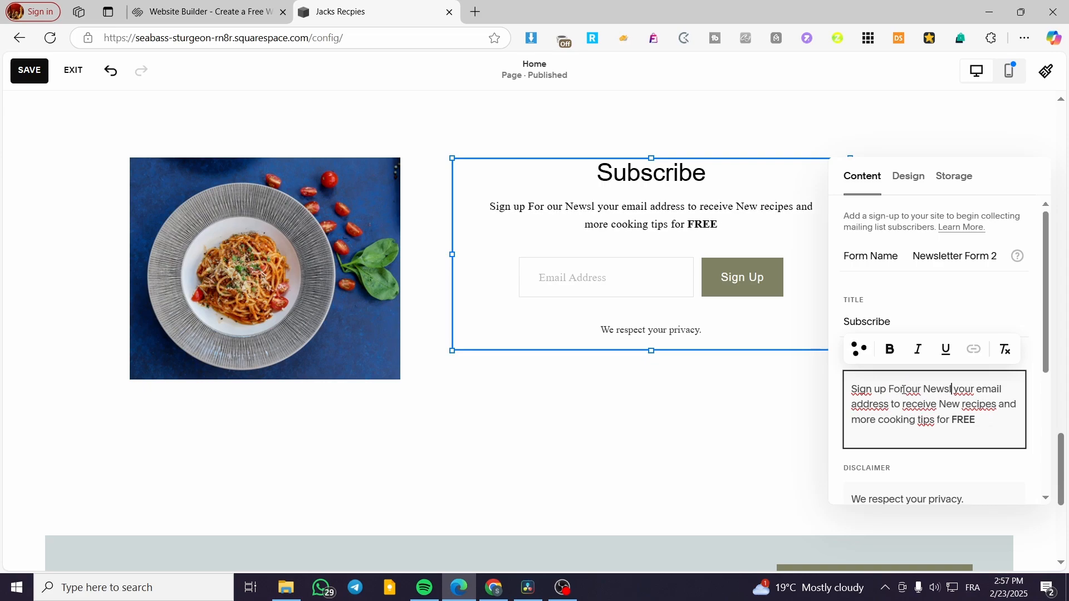
pyautogui.write('etters')
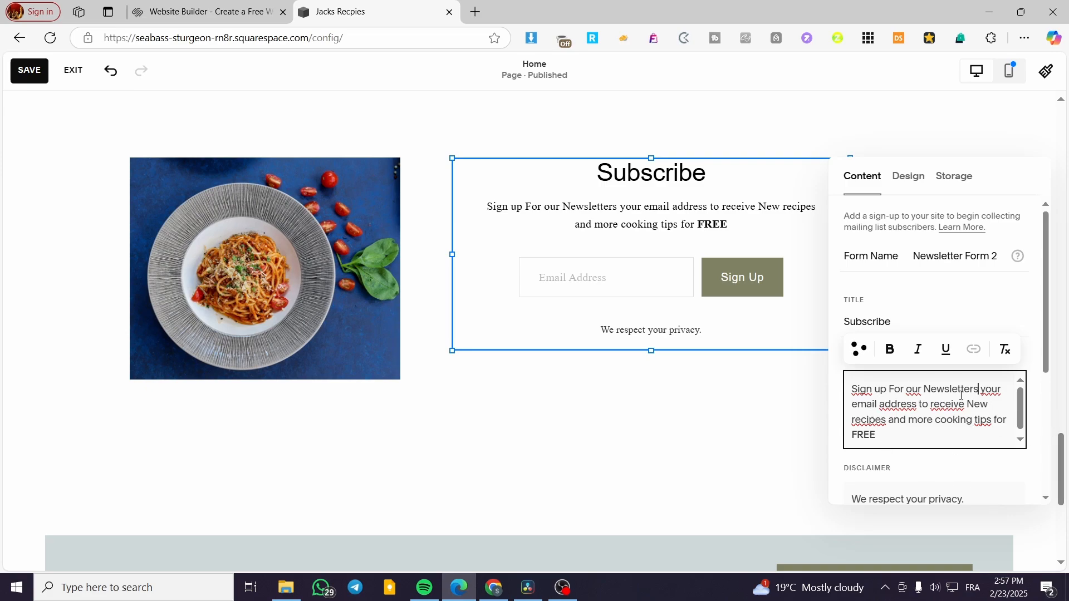
pyautogui.write(' with')
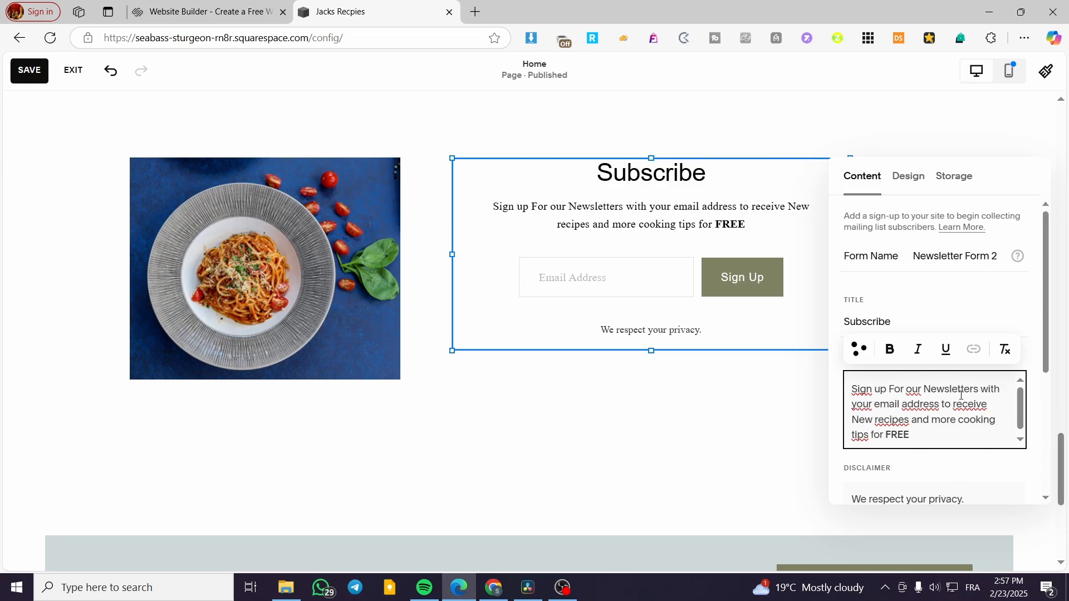
# Step: Try the Stack layout on the newsletter block and set it back to Float
pyautogui.click(905, 178)
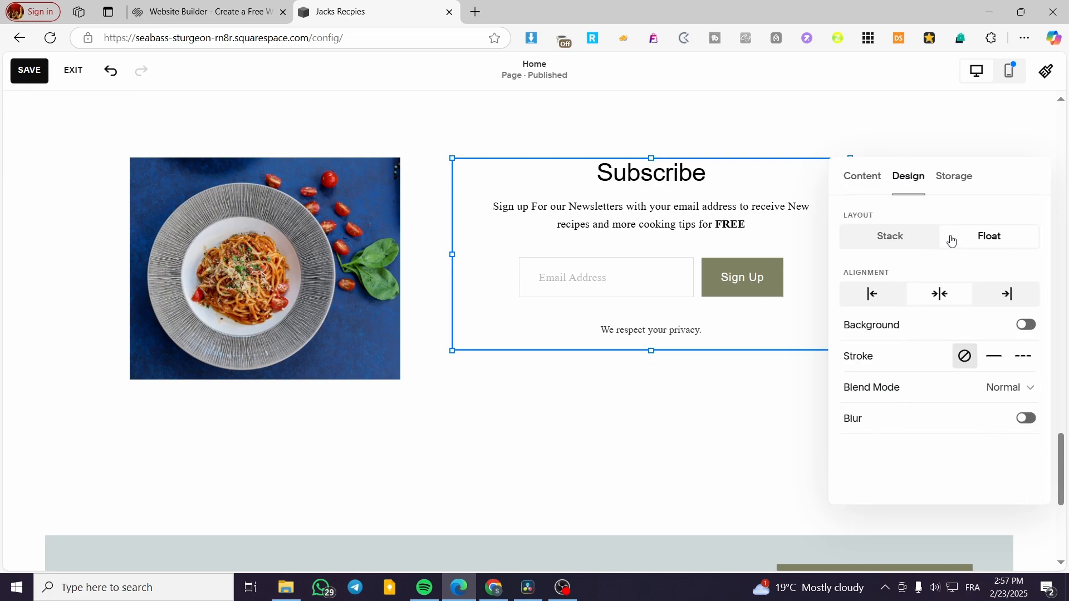
pyautogui.click(913, 245)
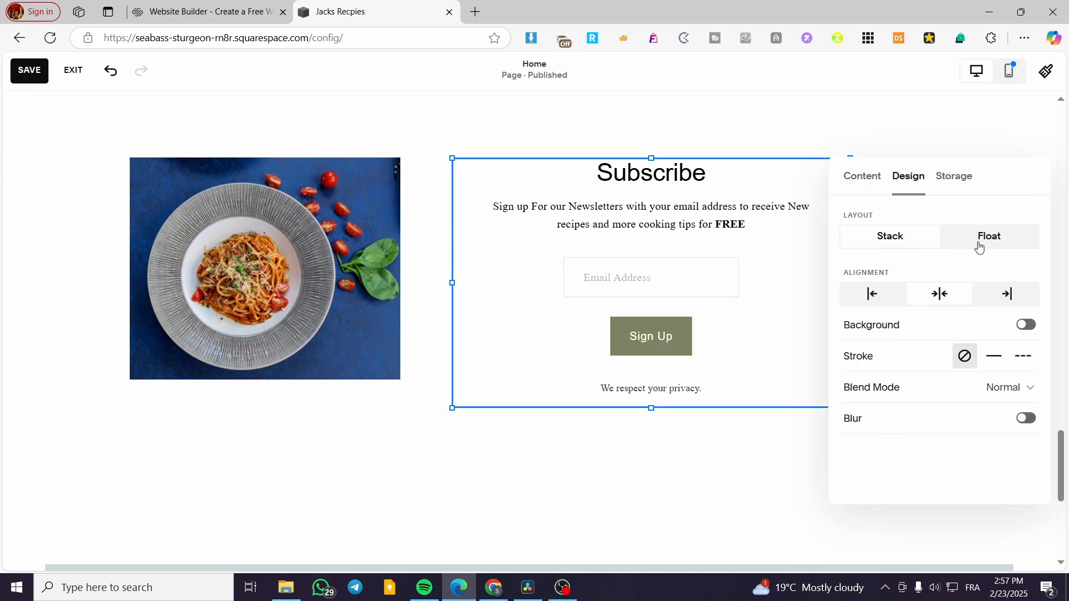
pyautogui.click(979, 243)
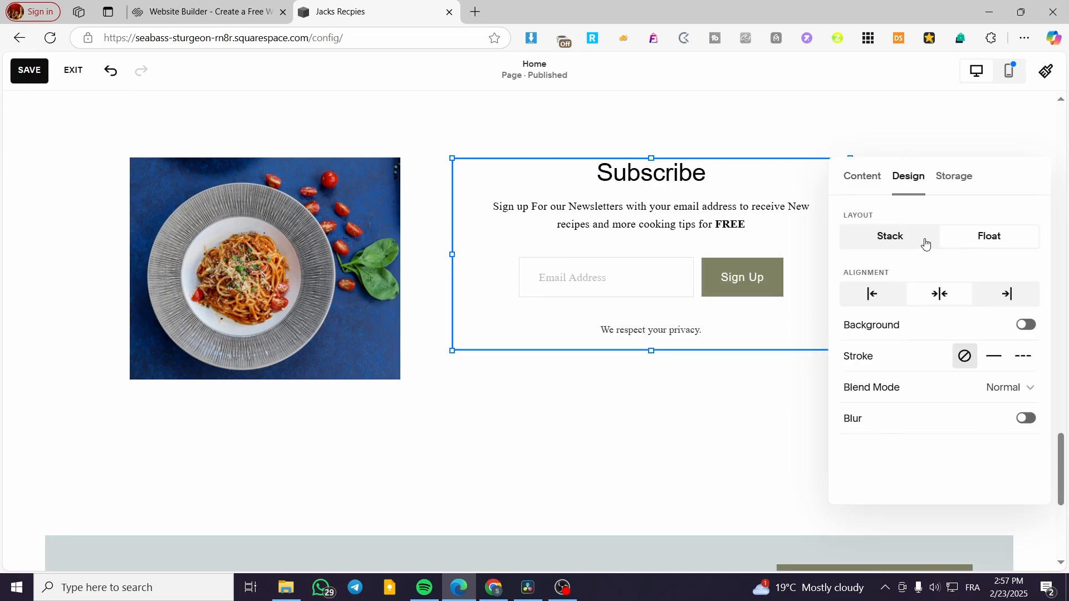
# Step: Try left and right alignment for the newsletter block's content and return it to centred
pyautogui.click(872, 293)
pyautogui.click(950, 298)
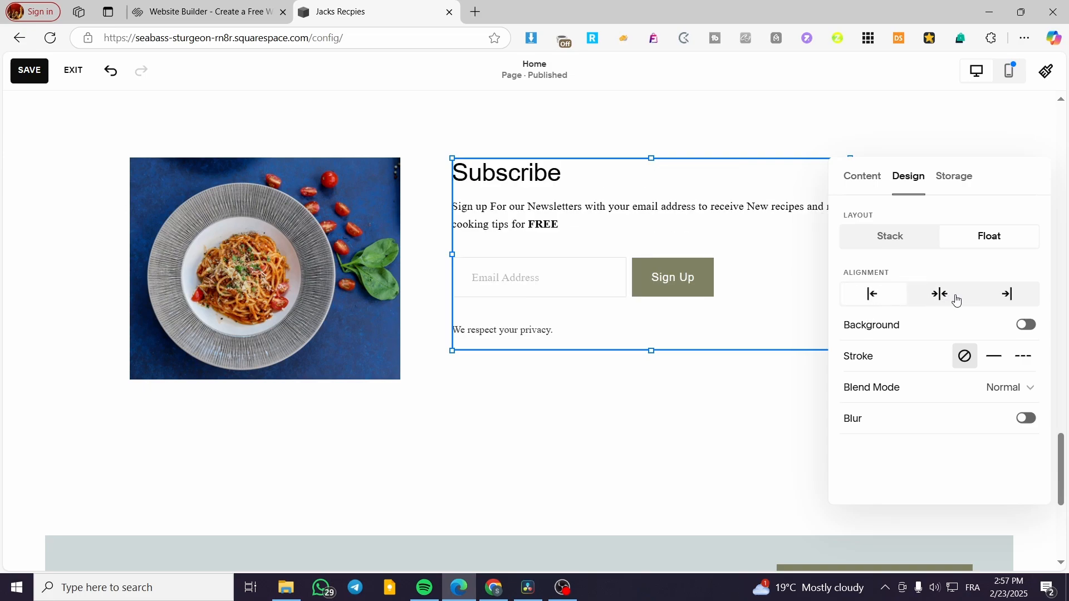
pyautogui.click(780, 245)
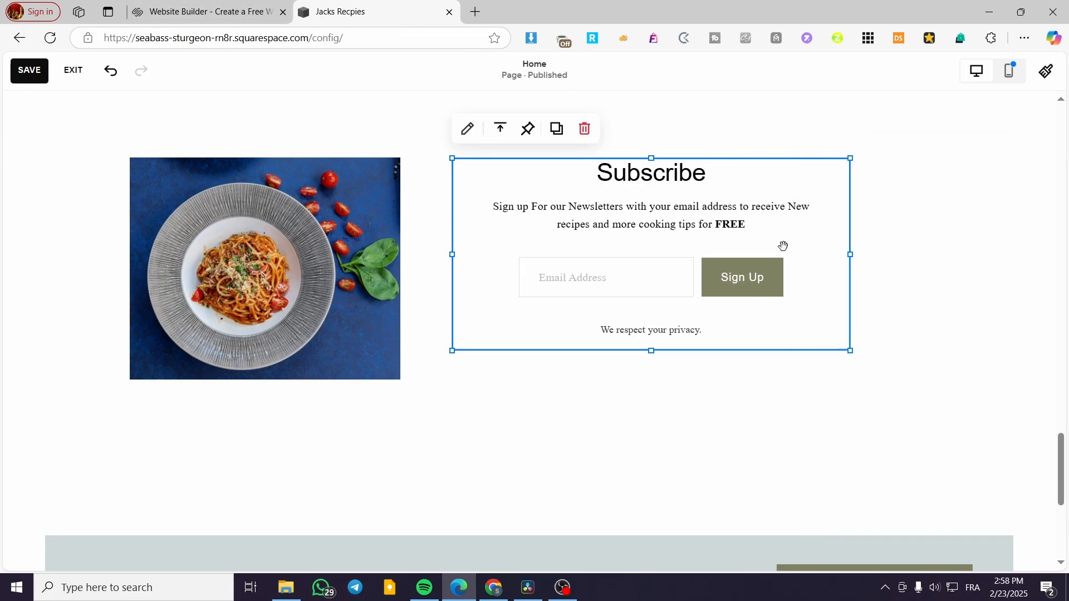
pyautogui.click(475, 133)
pyautogui.click(914, 177)
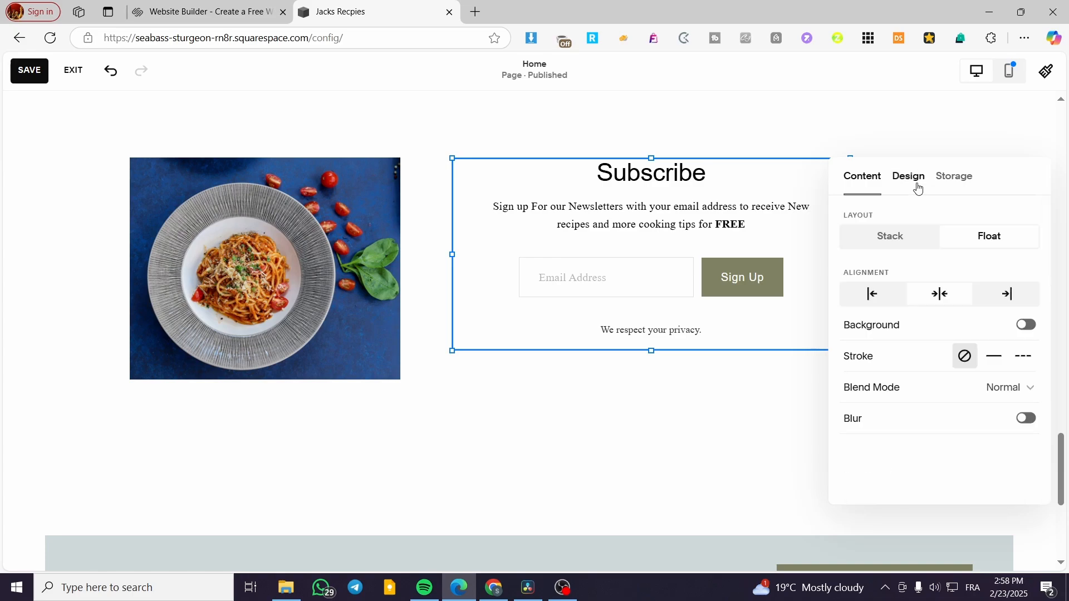
pyautogui.click(874, 300)
pyautogui.click(945, 302)
pyautogui.click(977, 296)
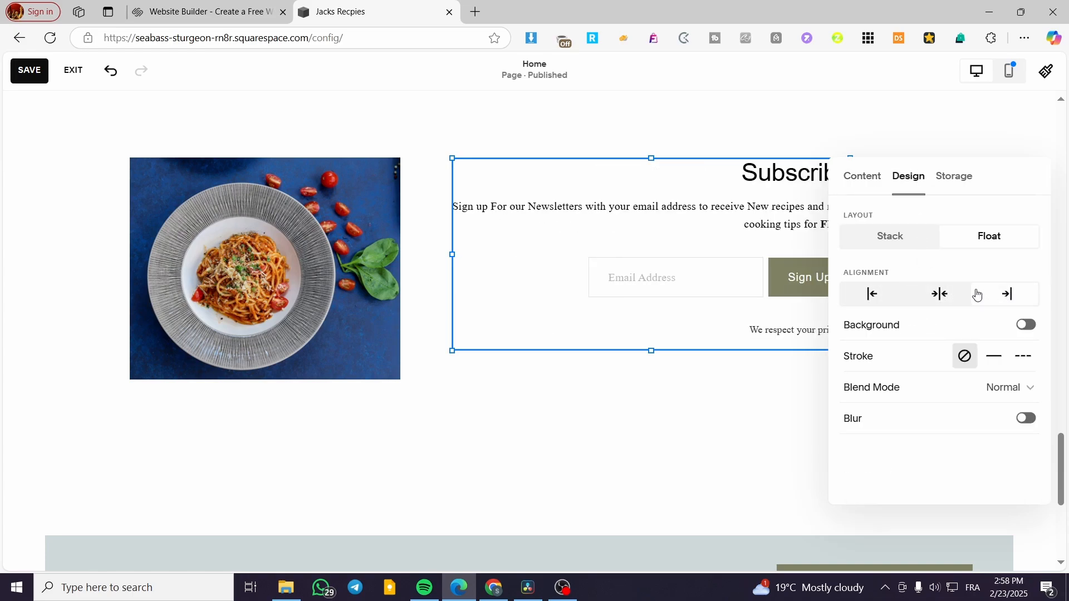
pyautogui.click(958, 297)
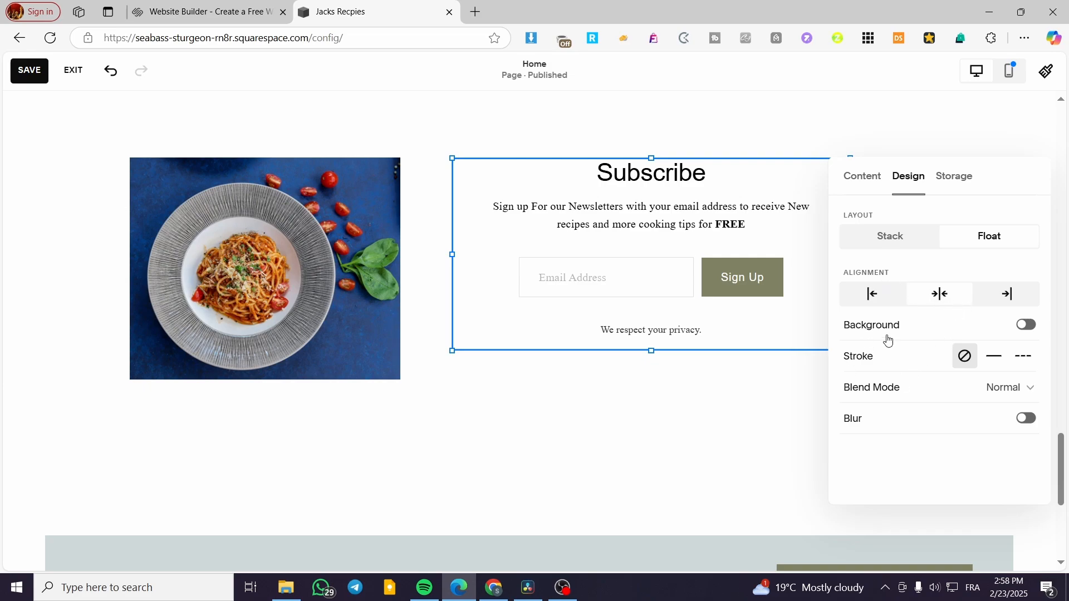
# Step: Turn on the background of the newsletter block
pyautogui.click(1024, 325)
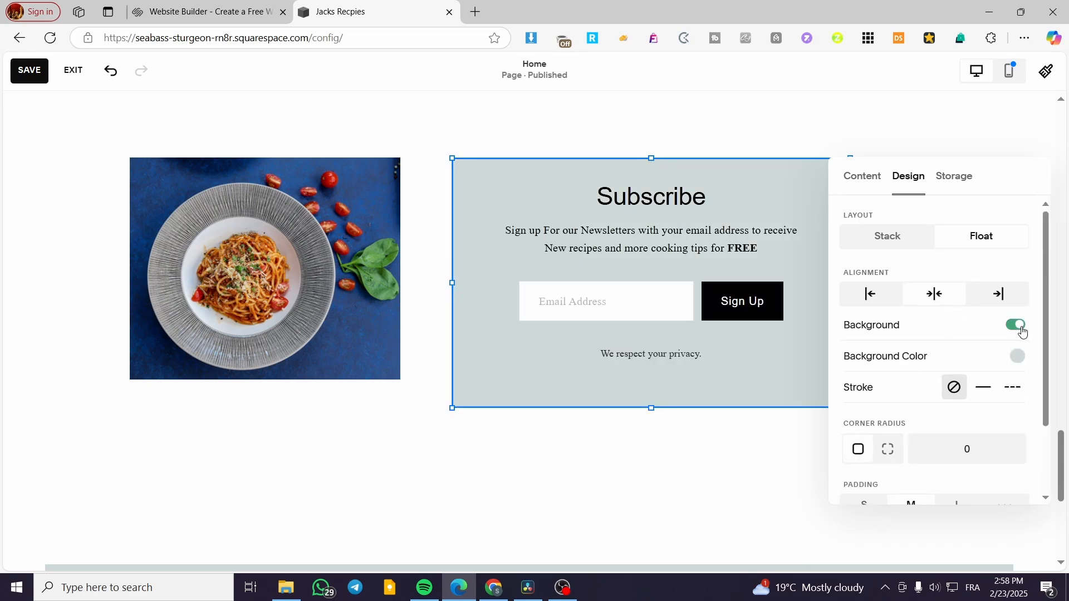
pyautogui.click(1019, 329)
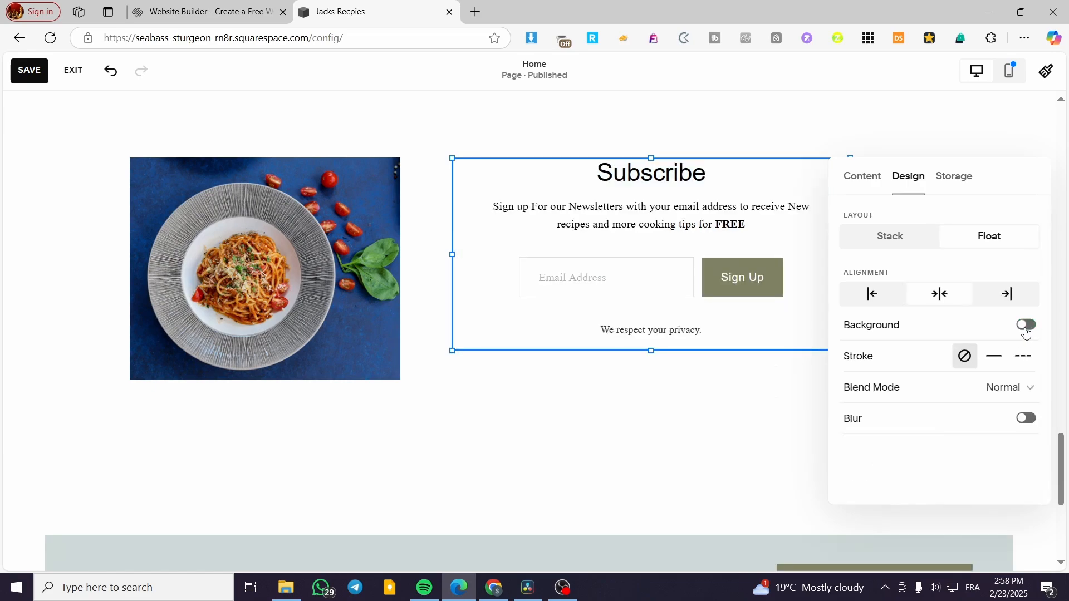
pyautogui.click(1028, 328)
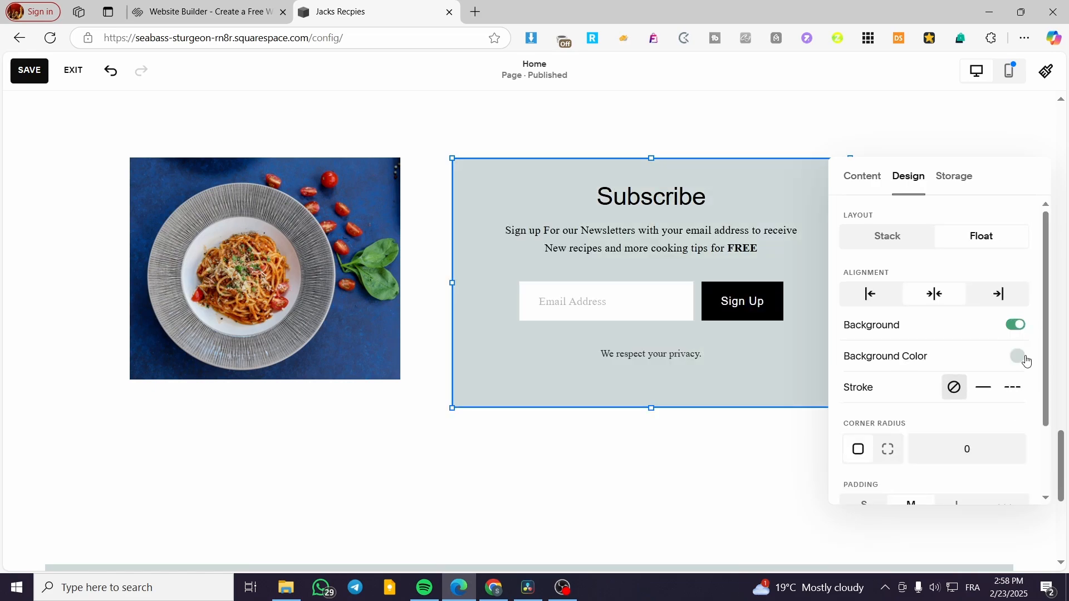
# Step: Try a solid stroke around the newsletter block and set the stroke back to none
pyautogui.click(984, 388)
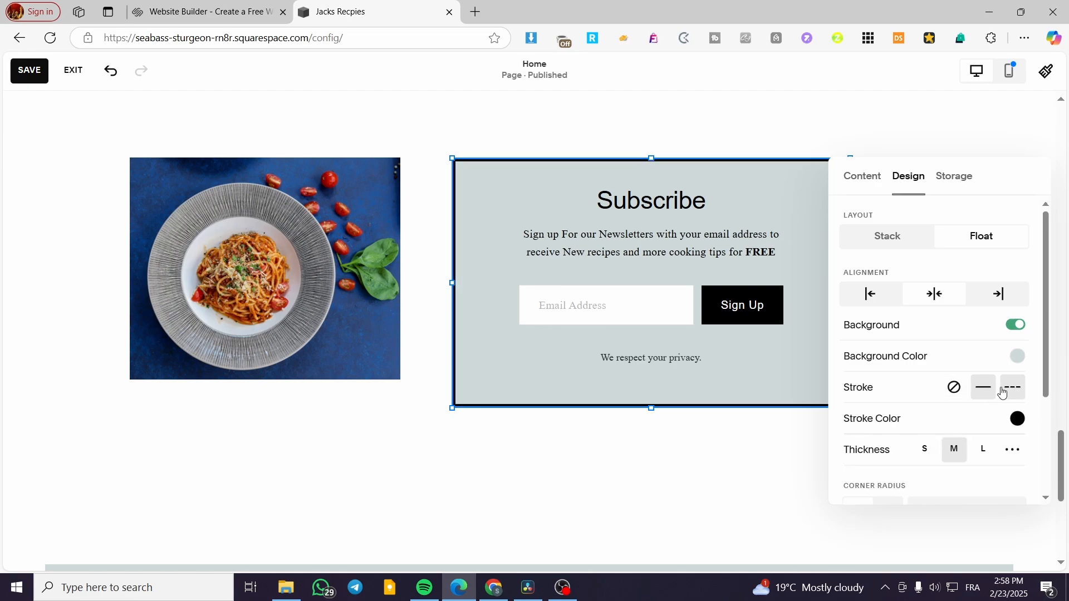
pyautogui.click(1003, 393)
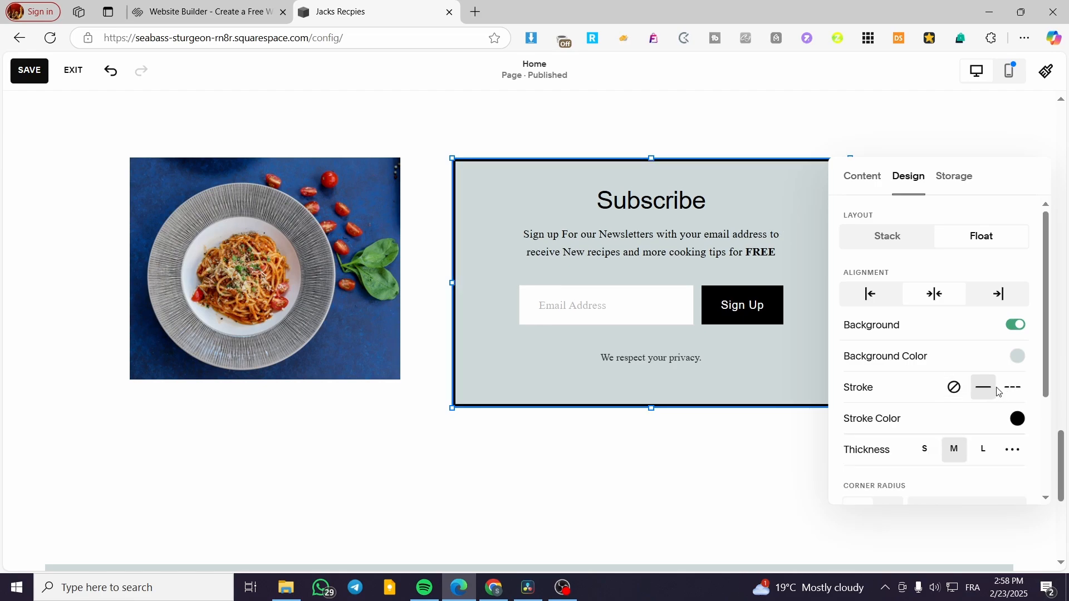
pyautogui.click(956, 389)
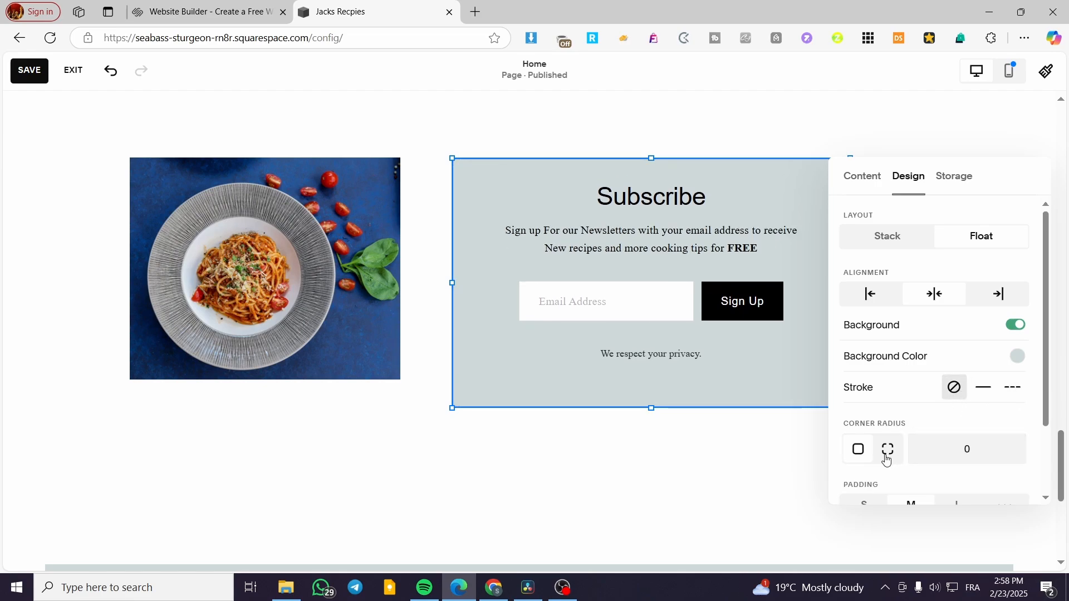
# Step: Try individual corner radii and the Blur option on the newsletter block, restoring both, and check the Blend Mode setting
pyautogui.scroll(-1, 889, 448)
pyautogui.click(889, 381)
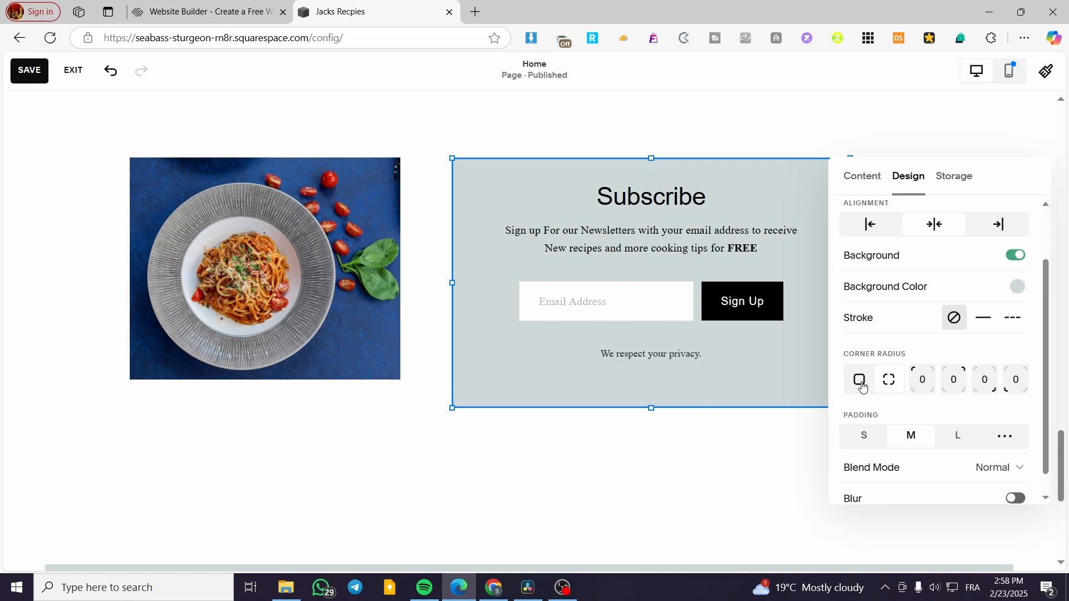
pyautogui.click(858, 381)
pyautogui.scroll(-1, 900, 454)
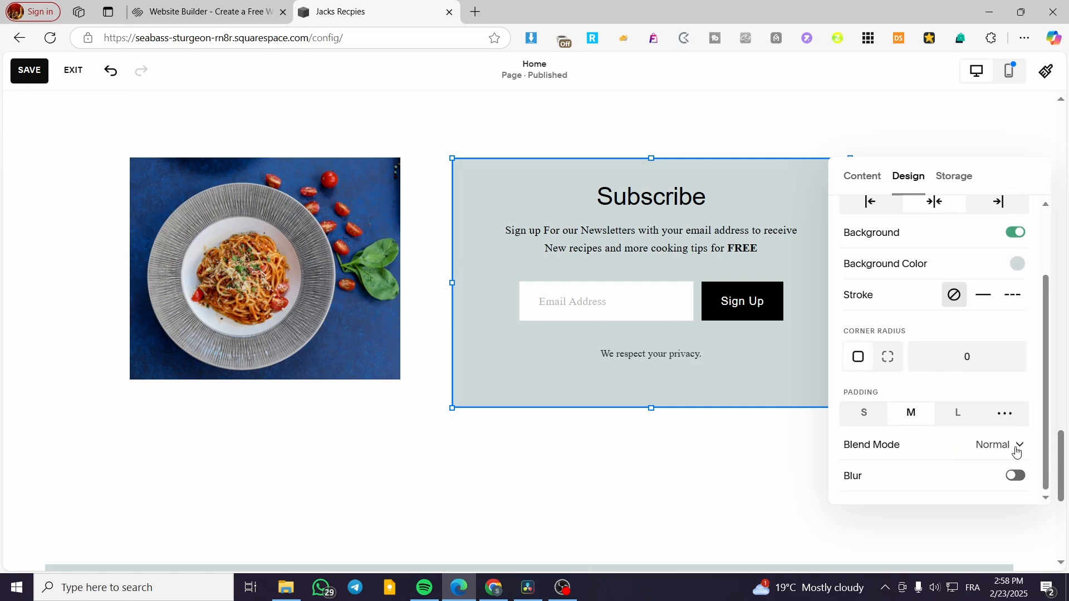
pyautogui.click(1019, 445)
pyautogui.click(1049, 422)
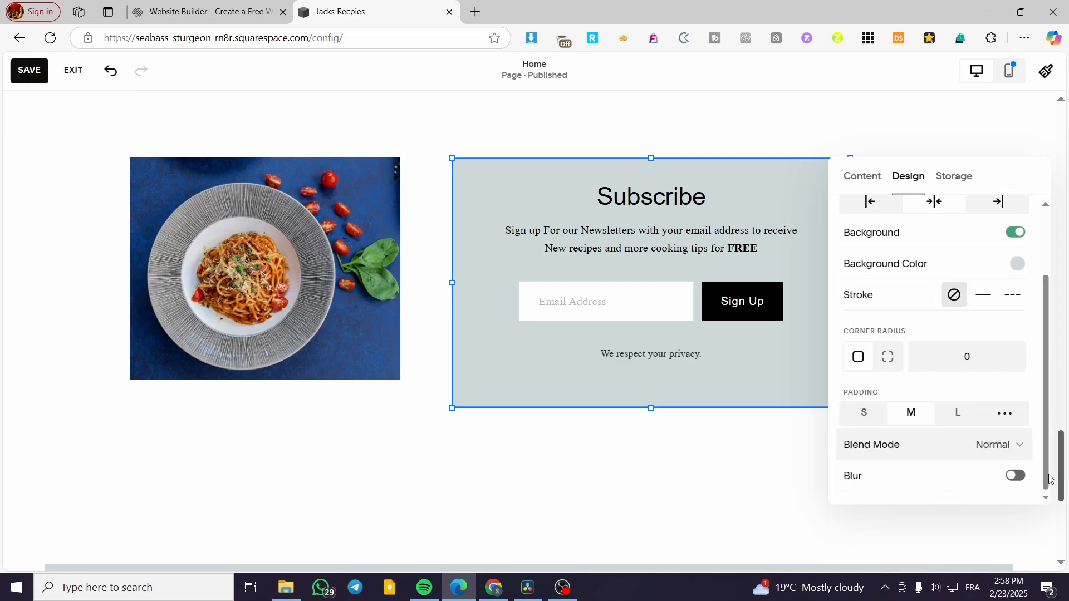
pyautogui.click(1017, 477)
pyautogui.click(1017, 477)
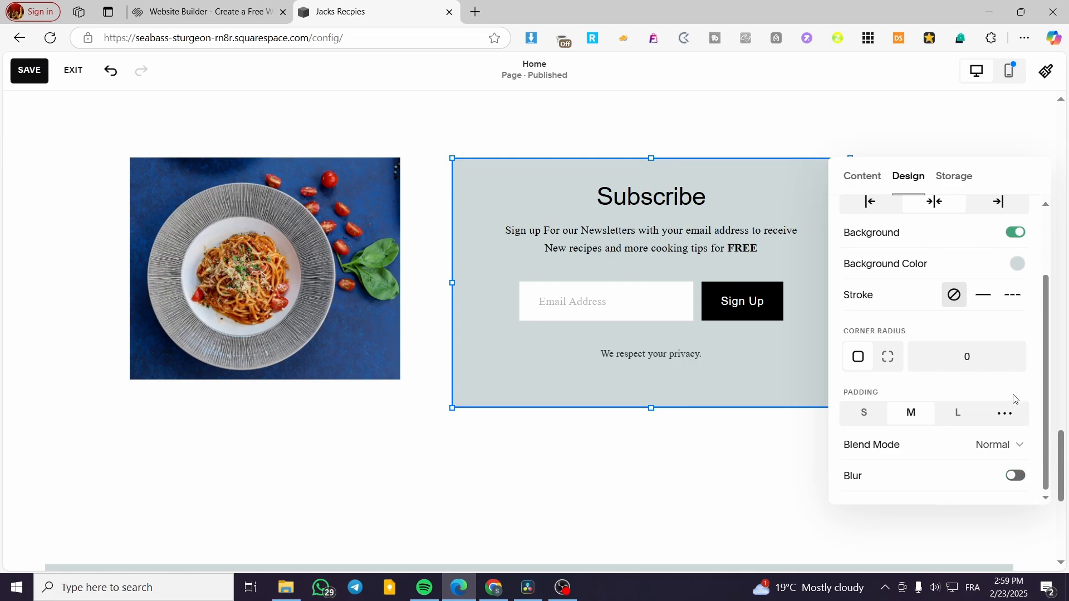
# Step: Review the newsletter block's other storage options, such as Google Drive, Zapier and MailChimp
pyautogui.scroll(4, 947, 418)
pyautogui.click(949, 186)
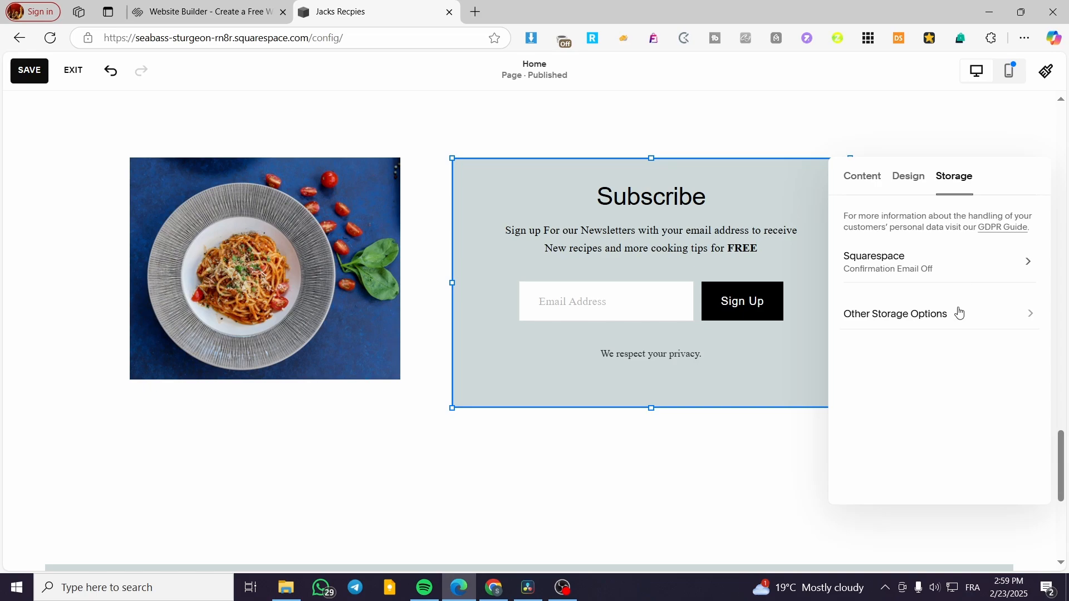
pyautogui.click(909, 326)
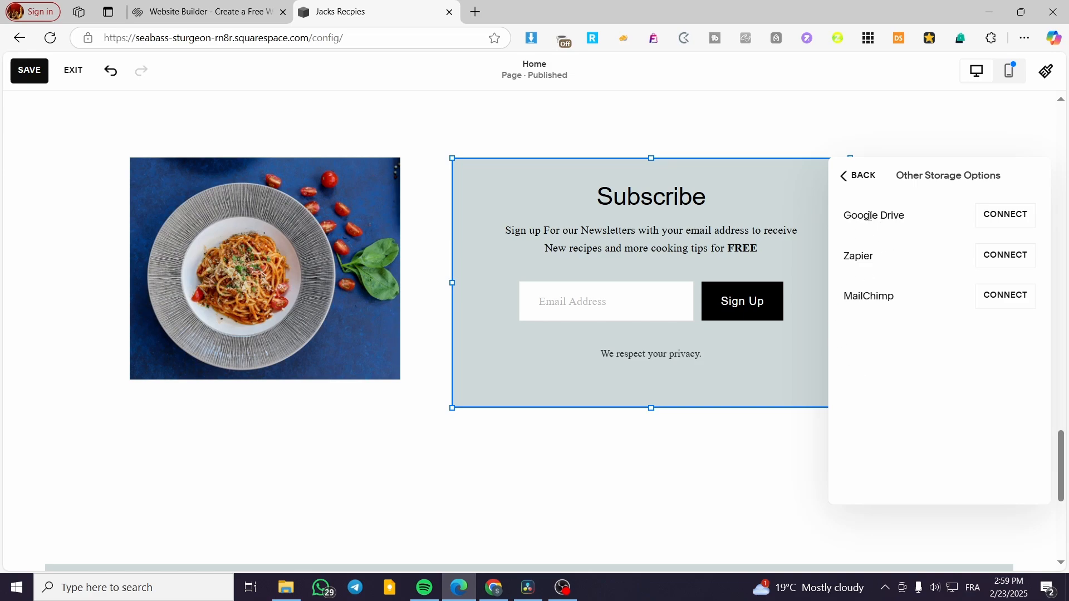
pyautogui.moveTo(901, 215); pyautogui.dragTo(843, 218)
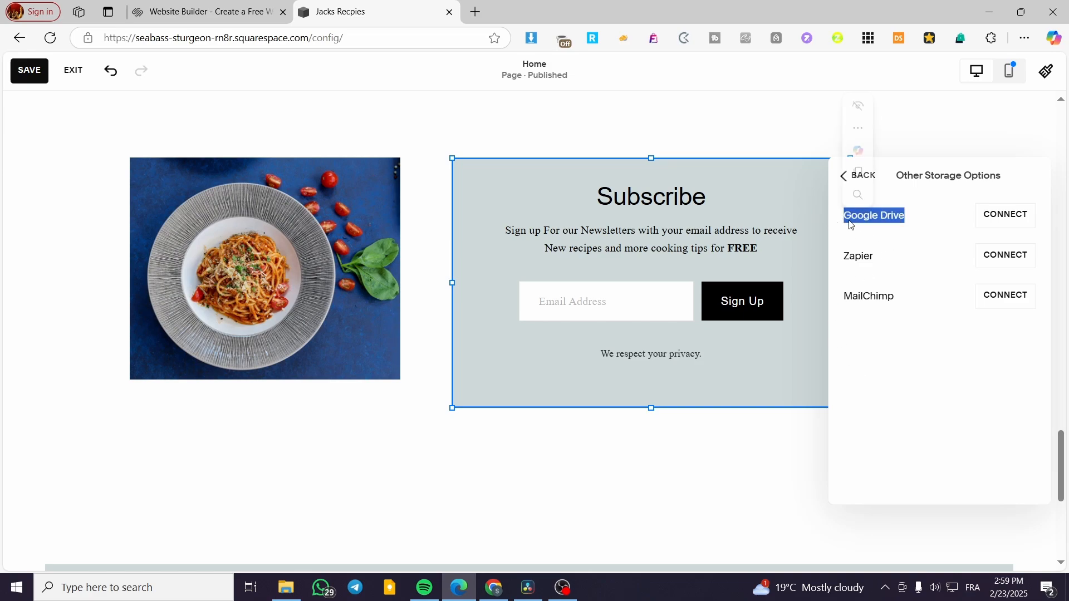
pyautogui.click(933, 239)
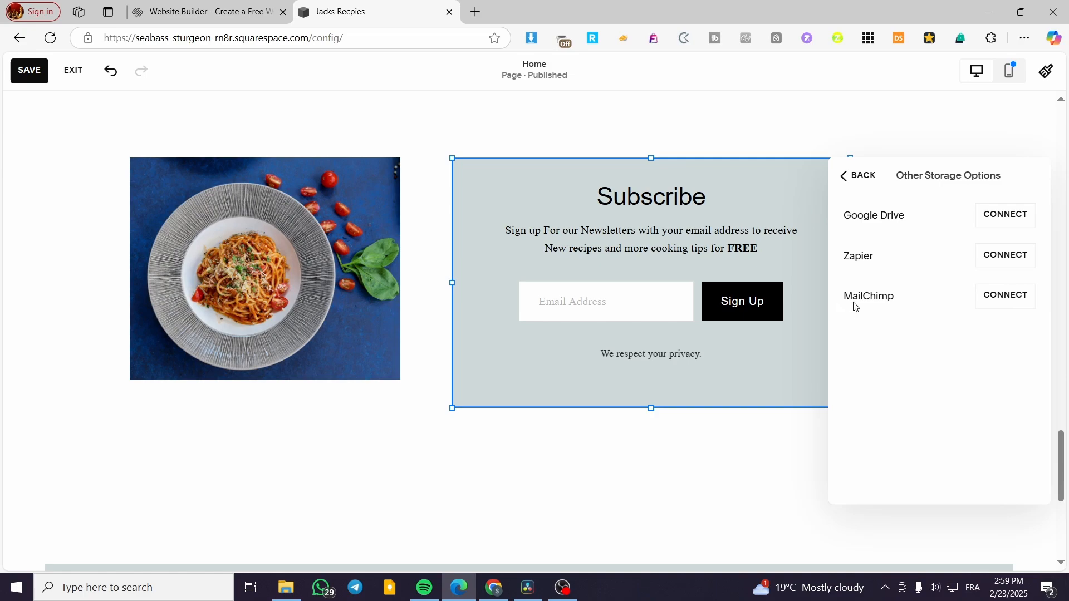
pyautogui.click(855, 179)
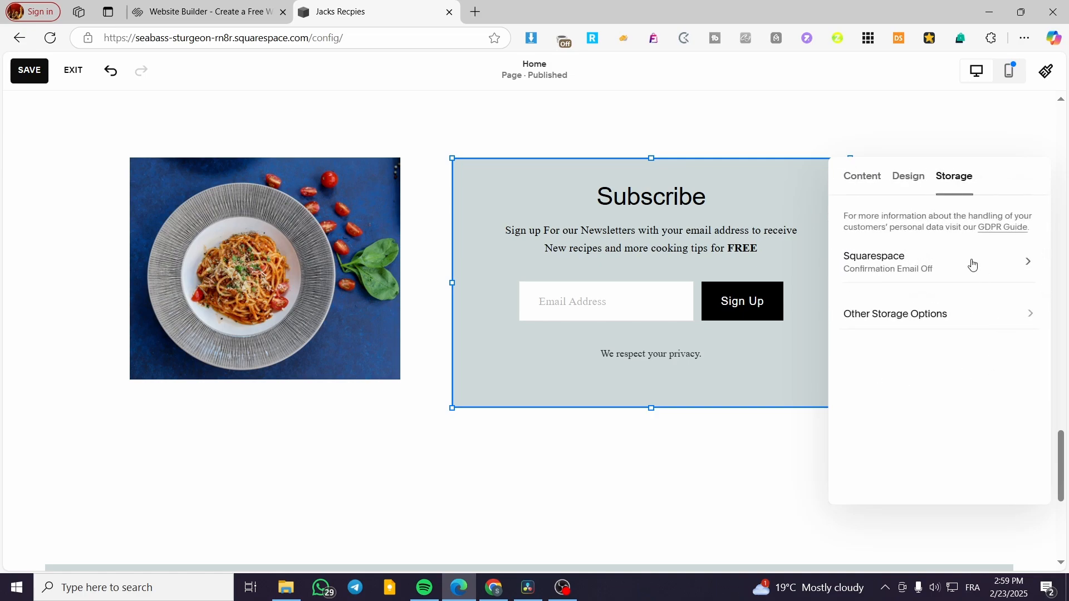
# Step: Examine the newsletter block's Squarespace storage settings, including the mailing list choice and the verification options
pyautogui.click(941, 264)
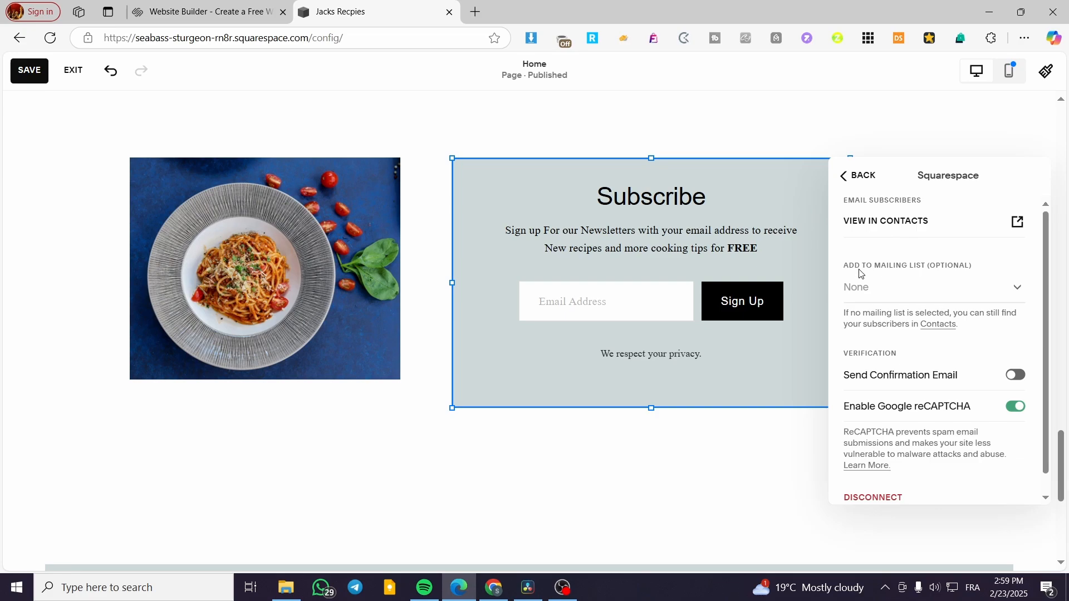
pyautogui.click(975, 287)
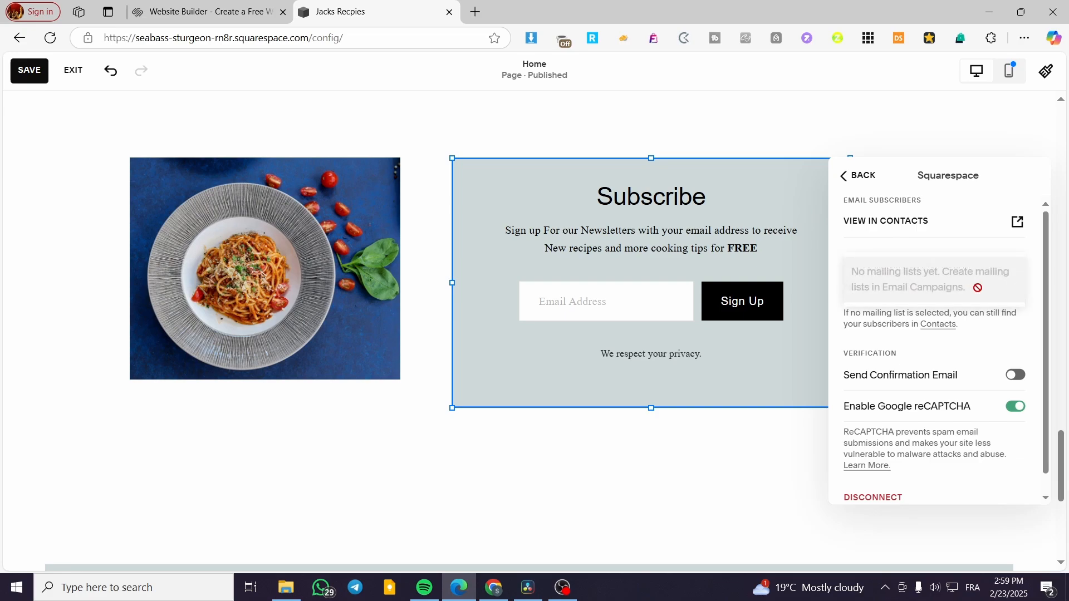
pyautogui.click(991, 255)
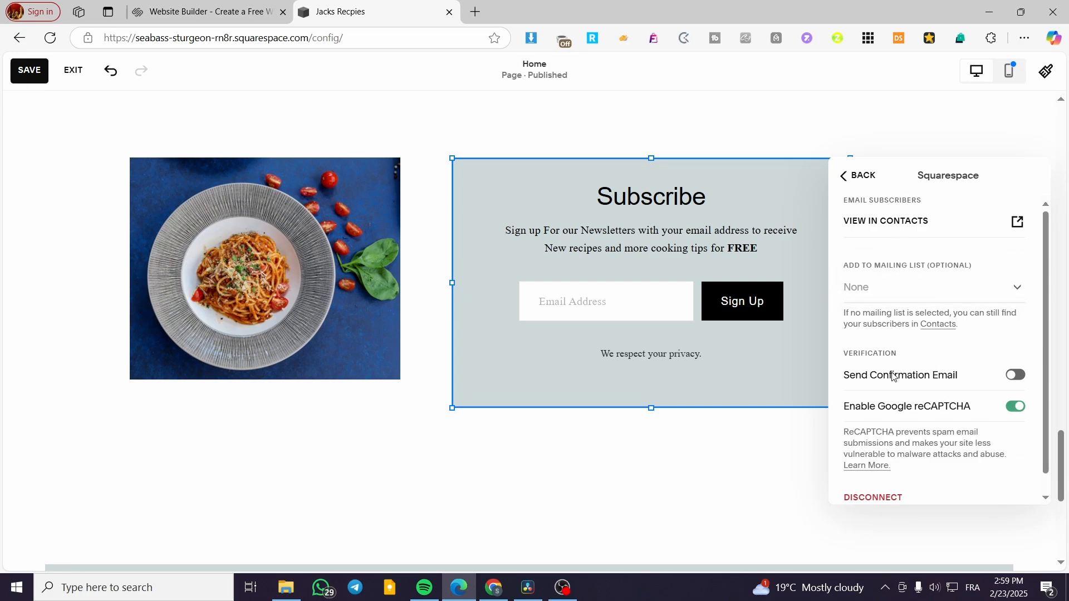
pyautogui.scroll(-1, 891, 376)
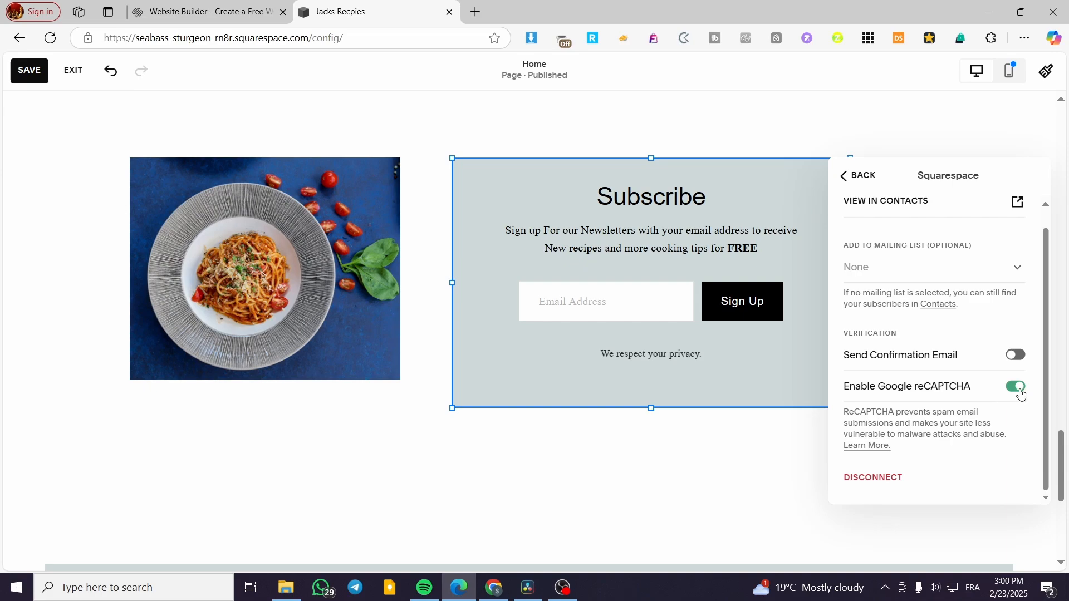
pyautogui.click(848, 183)
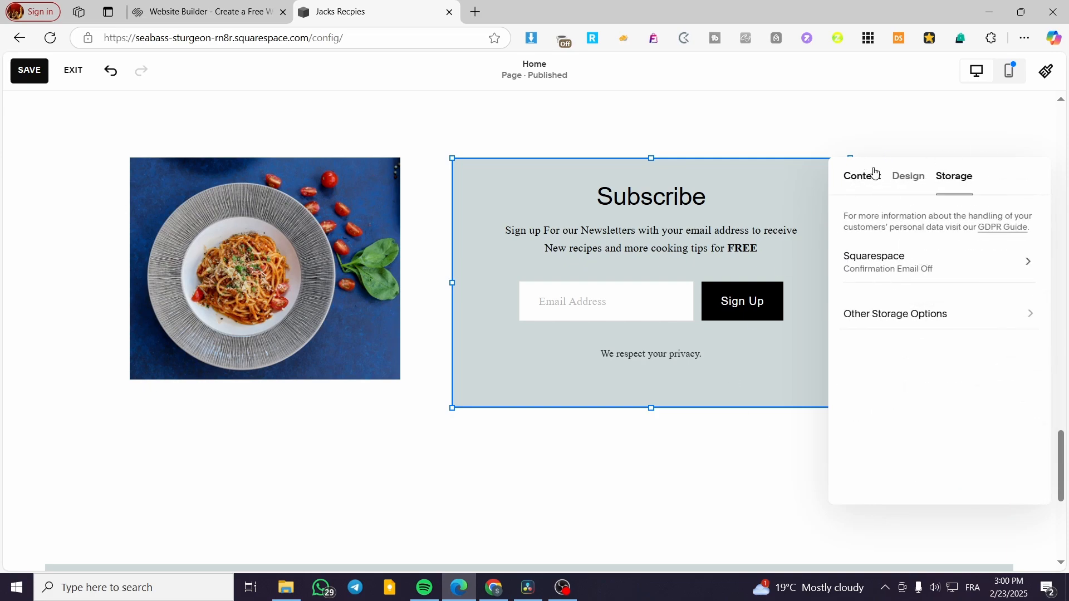
# Step: Close the newsletter block's settings, save the Home page and exit page editing
pyautogui.click(882, 127)
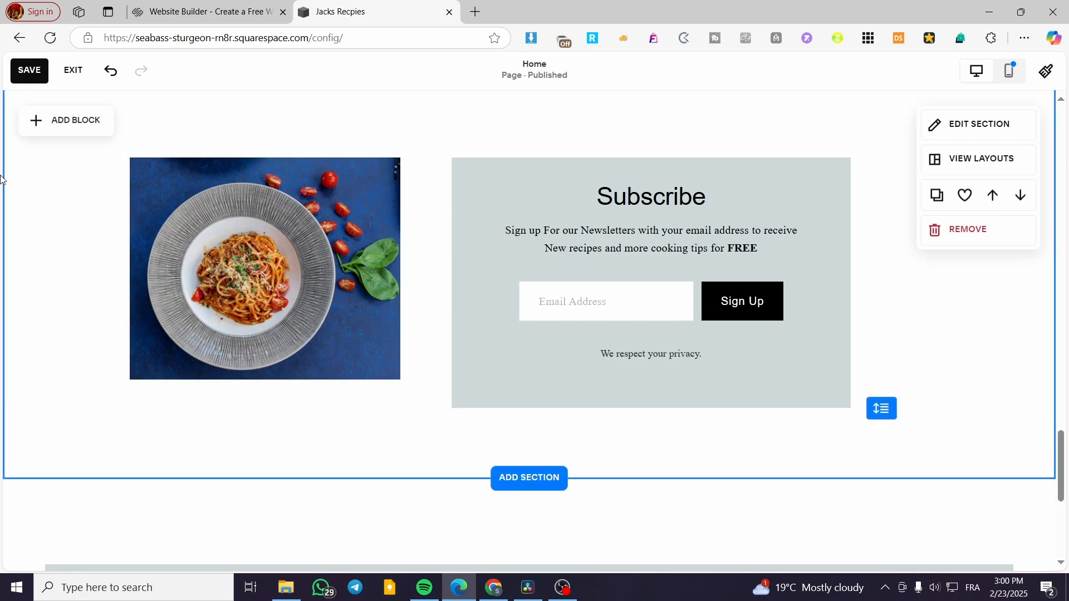
pyautogui.click(29, 70)
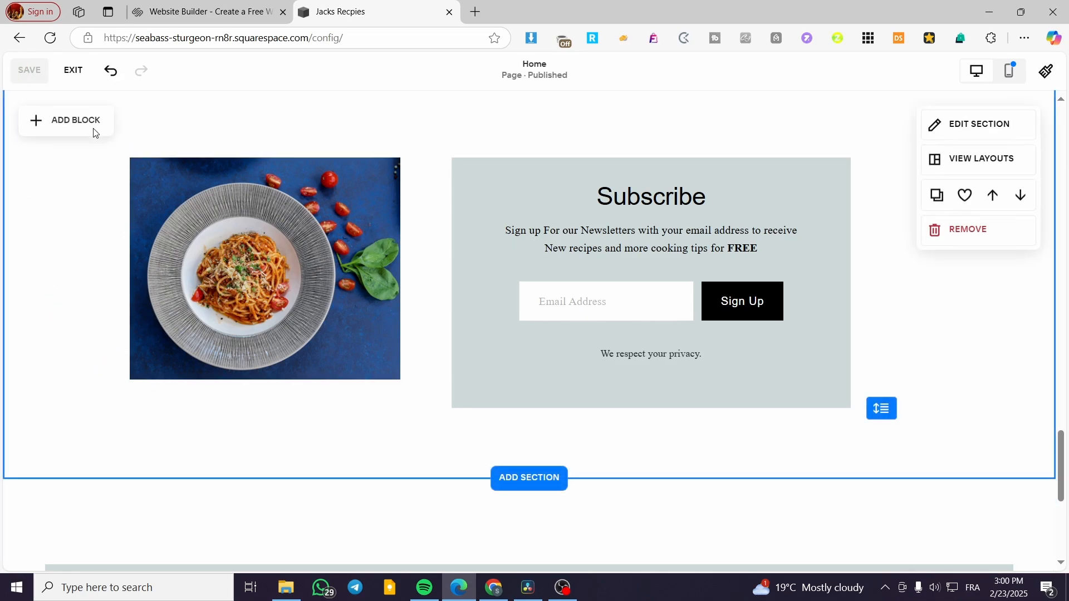
pyautogui.click(73, 70)
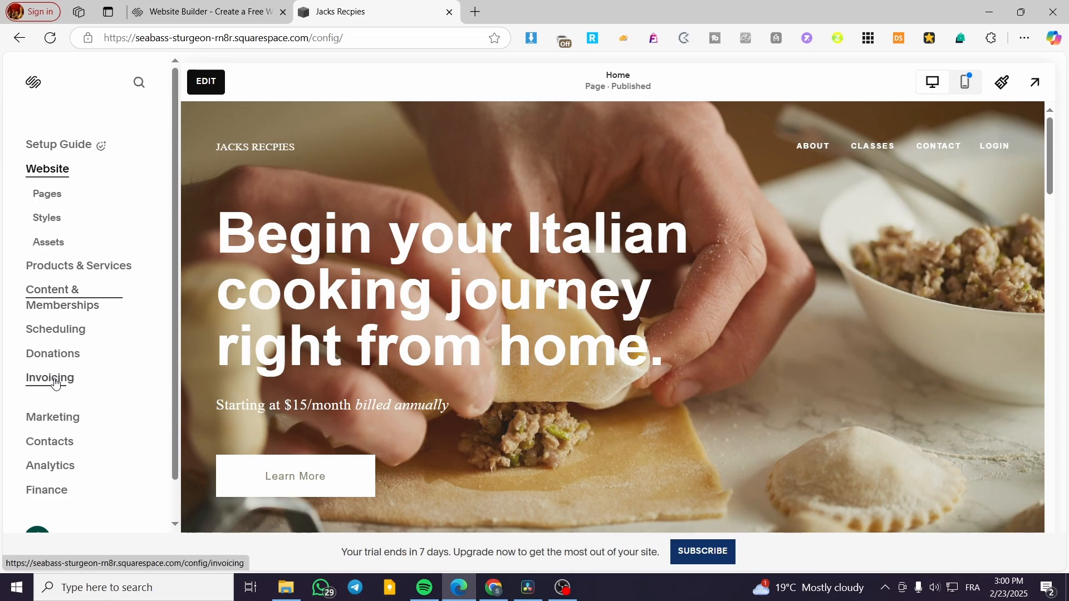
# Step: Open the site's Email Campaigns page in the Marketing section and review the sending checklist and campaign lists
pyautogui.click(54, 417)
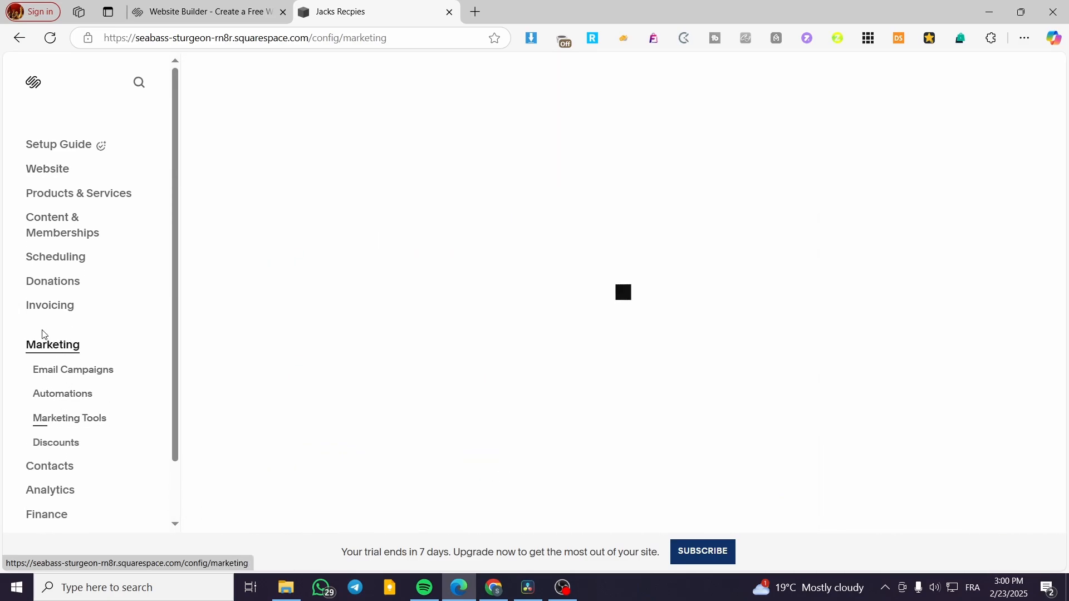
pyautogui.click(43, 376)
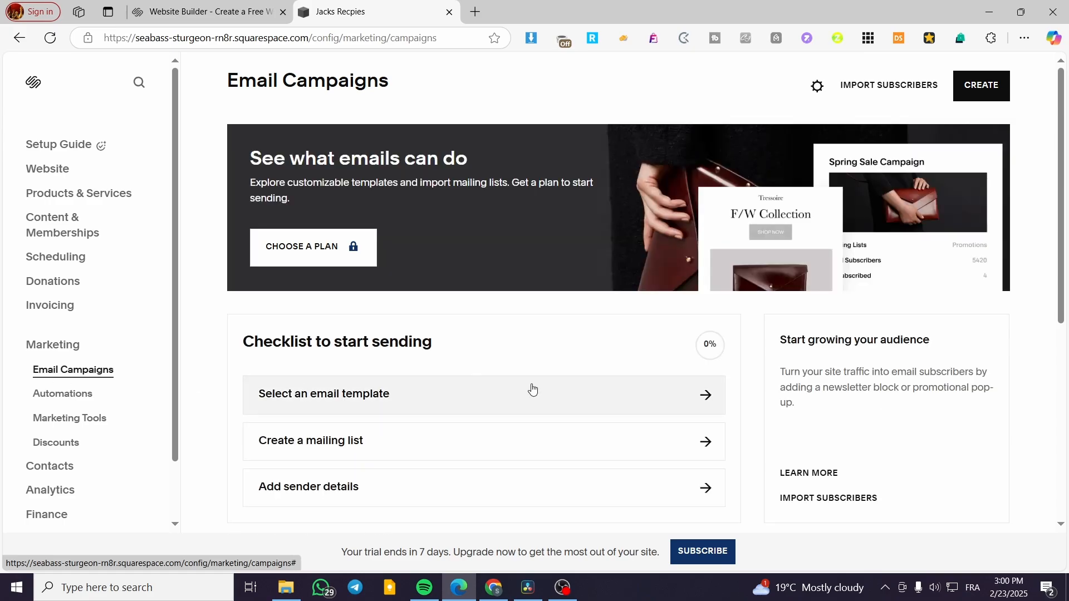
pyautogui.scroll(-2, 525, 382)
pyautogui.scroll(-2, 557, 377)
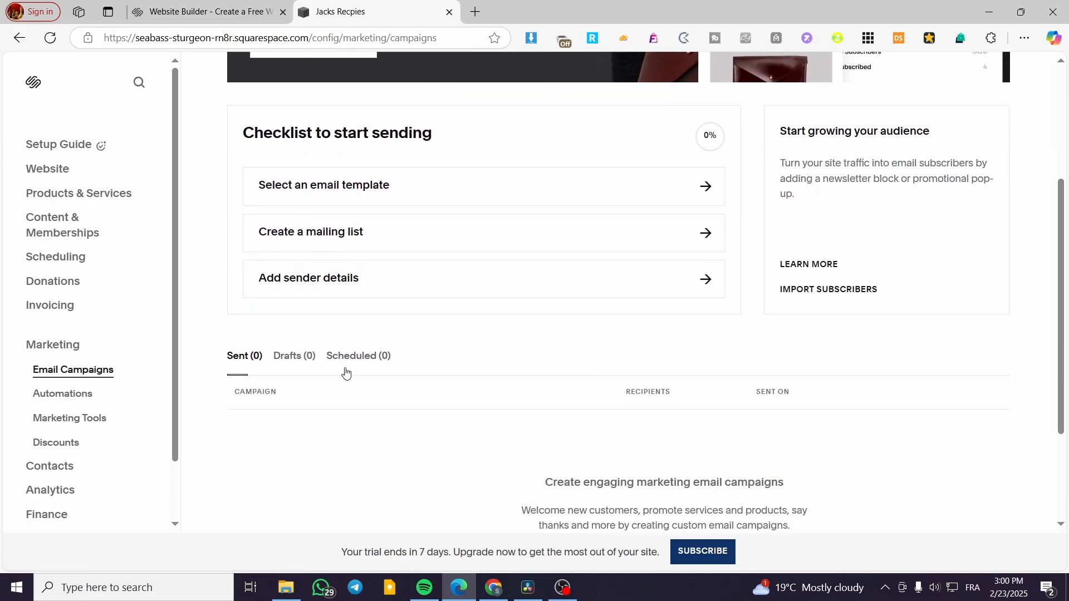
pyautogui.scroll(-2, 724, 409)
pyautogui.scroll(5, 269, 415)
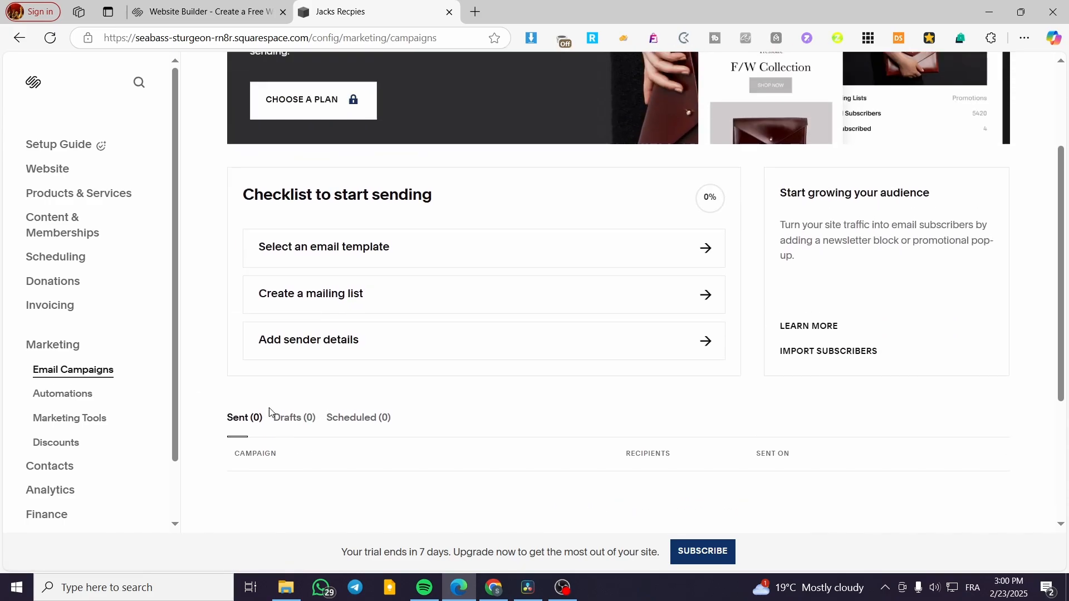
# Step: Check the available Marketing Tools, then return to Email Campaigns and examine the options for importing subscribers, closing them without adding any
pyautogui.click(105, 421)
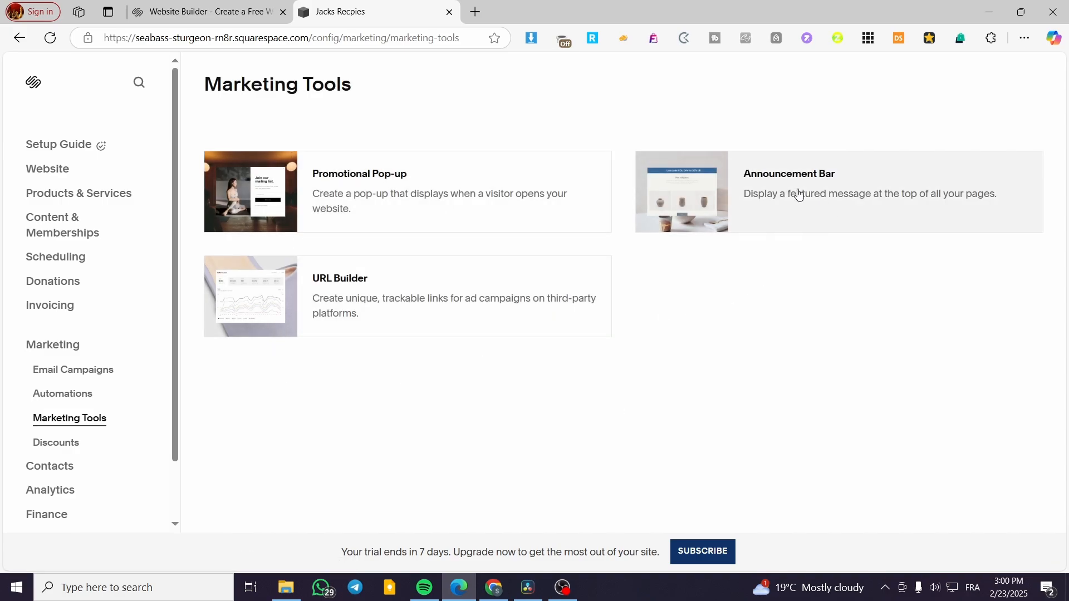
pyautogui.click(73, 369)
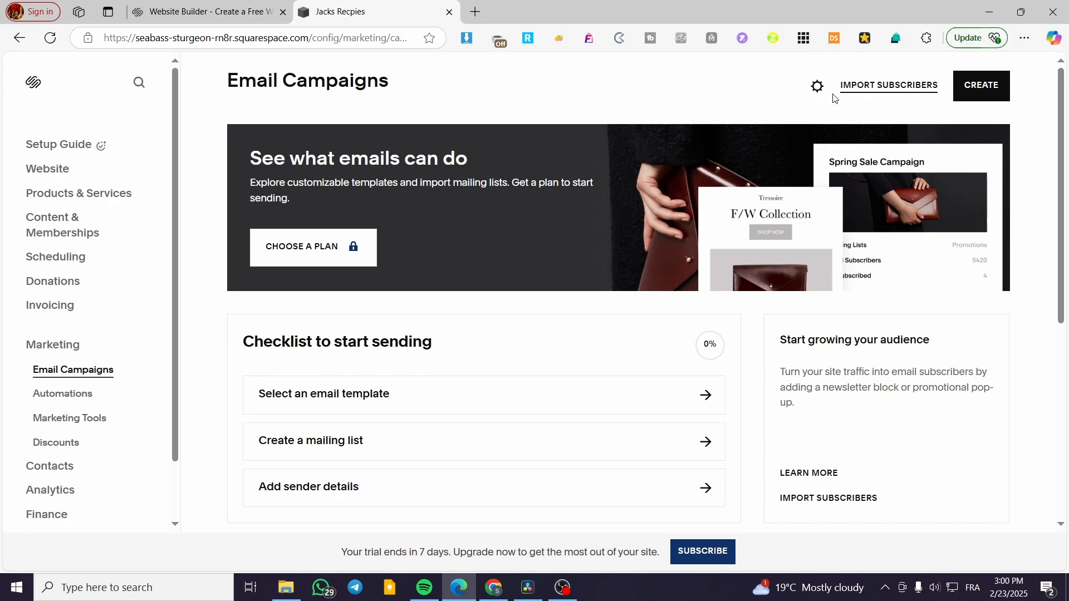
pyautogui.click(868, 87)
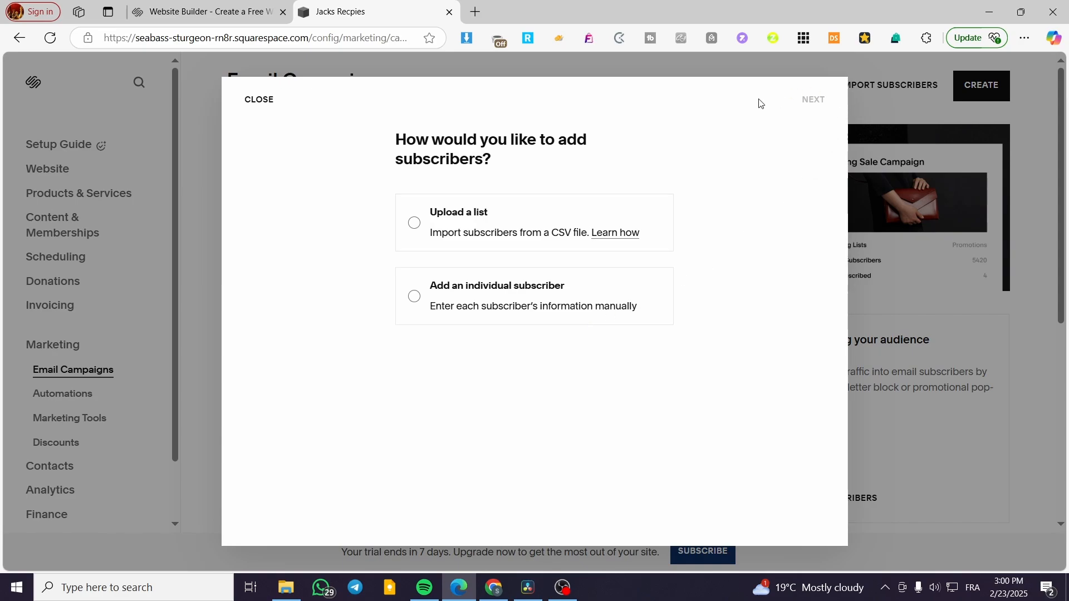
pyautogui.click(264, 102)
pyautogui.scroll(-4, 604, 420)
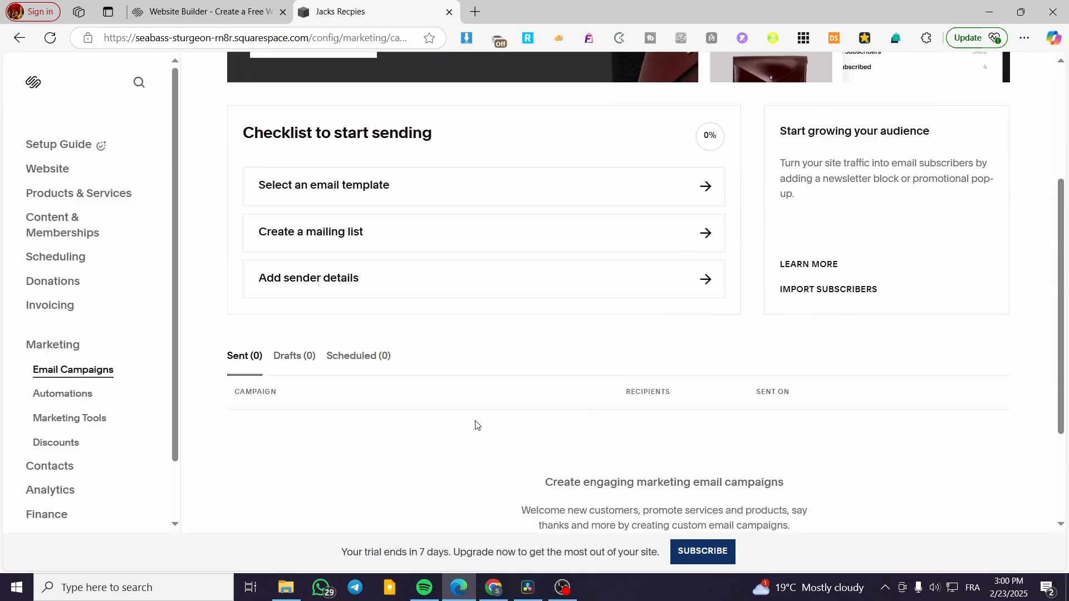
pyautogui.scroll(1, 379, 414)
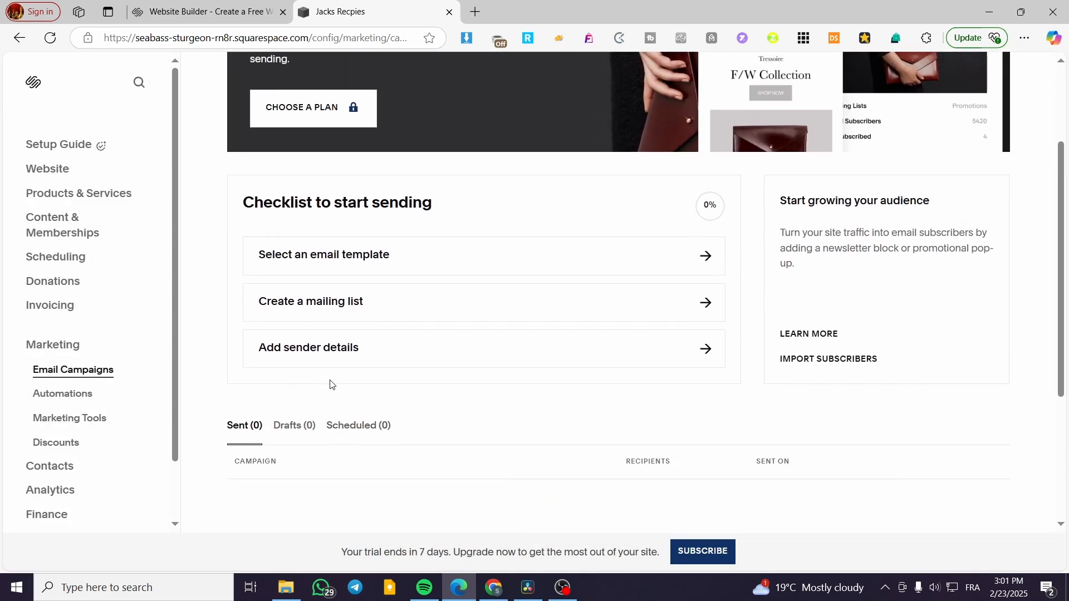